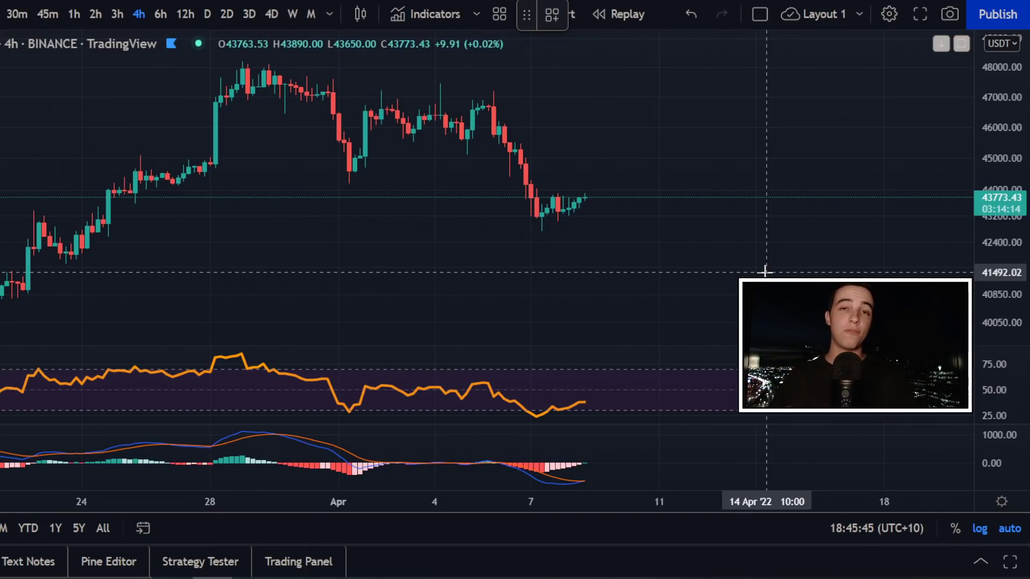
Mark the latest RSI and MACD readings, the recent RSI low and the latest 4h candles with the brush, undoing the marks.
{"action": "left_click_drag", "start_coordinate": [598, 397], "coordinate": [564, 386]}
{"action": "left_click_drag", "start_coordinate": [576, 425], "coordinate": [577, 385]}
{"action": "key", "text": "ctrl+z"}
{"action": "mouse_move", "coordinate": [537, 416]}
{"action": "left_mouse_down"}
{"action": "mouse_move", "coordinate": [547, 400]}
{"action": "mouse_move", "coordinate": [550, 422]}
{"action": "left_mouse_up"}
{"action": "key", "text": "ctrl+z"}
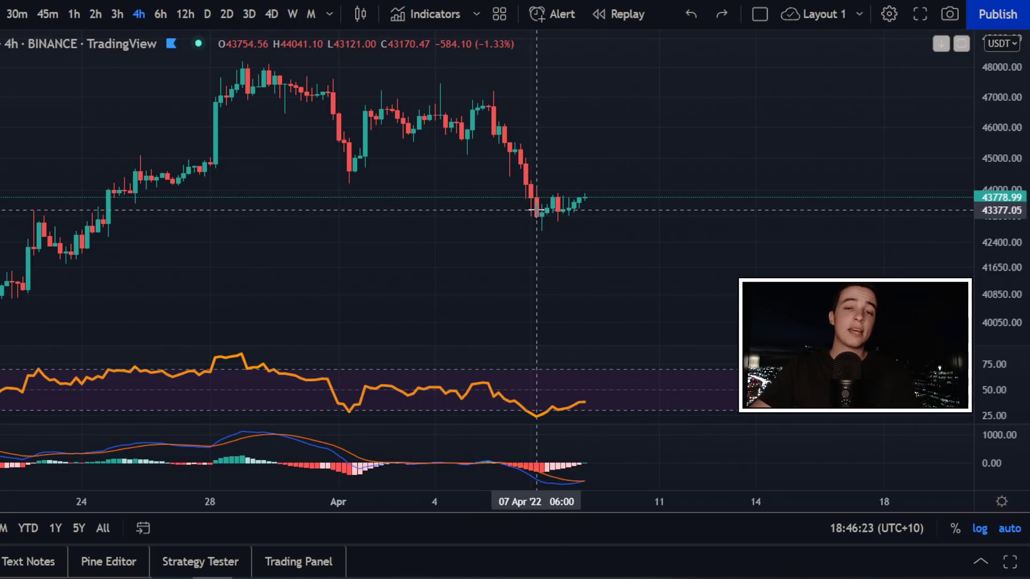
{"action": "left_click_drag", "start_coordinate": [536, 209], "coordinate": [590, 191]}
{"action": "key", "text": "ctrl+z"}
Circle the RSI lows near 7 April and 1 April, trace the price rebound from 1 April, and undo each mark.
{"action": "mouse_move", "coordinate": [544, 420]}
{"action": "left_mouse_down"}
{"action": "mouse_move", "coordinate": [535, 405]}
{"action": "mouse_move", "coordinate": [546, 400]}
{"action": "left_mouse_up"}
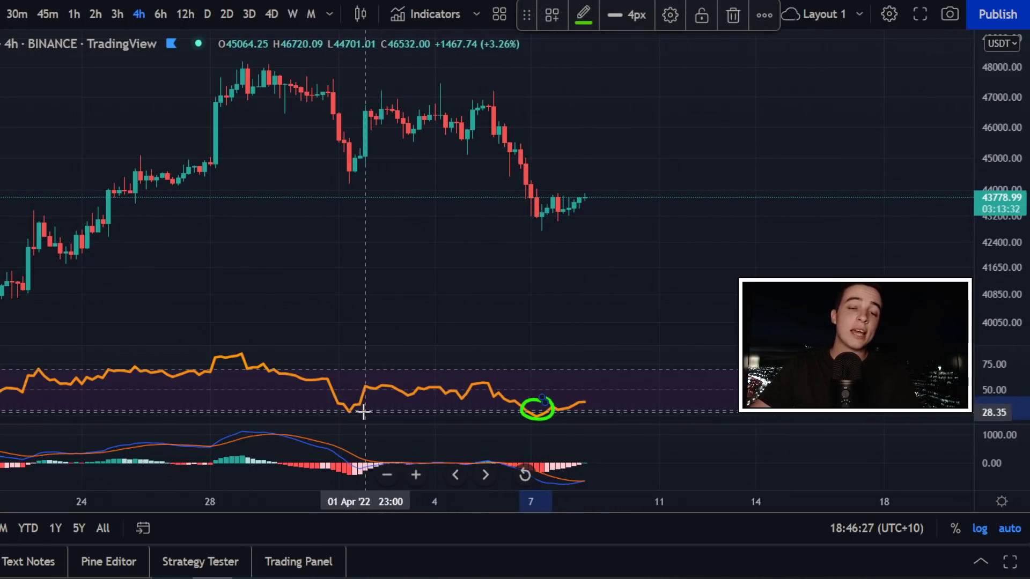
{"action": "key", "text": "ctrl+z"}
{"action": "mouse_move", "coordinate": [364, 401]}
{"action": "left_mouse_down"}
{"action": "mouse_move", "coordinate": [345, 402]}
{"action": "mouse_move", "coordinate": [352, 420]}
{"action": "mouse_move", "coordinate": [356, 398]}
{"action": "left_mouse_up"}
{"action": "key", "text": "ctrl+z"}
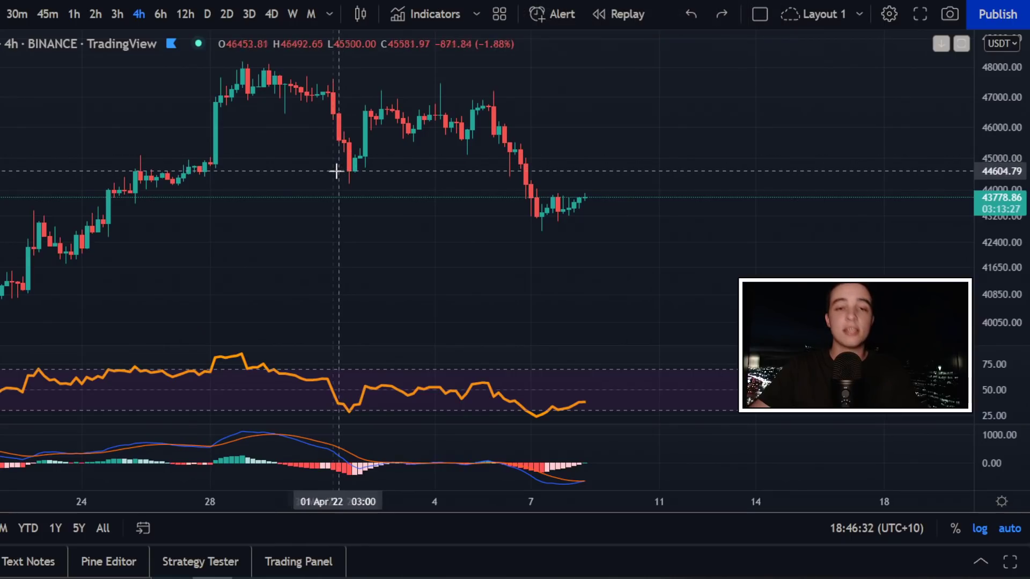
{"action": "left_click_drag", "start_coordinate": [342, 170], "coordinate": [392, 105]}
{"action": "key", "text": "ctrl+z"}
Circle the MACD and signal line convergence at the latest 4h candles with the brush and undo the circle.
{"action": "mouse_move", "coordinate": [595, 452]}
{"action": "left_mouse_down"}
{"action": "mouse_move", "coordinate": [572, 448]}
{"action": "mouse_move", "coordinate": [567, 489]}
{"action": "mouse_move", "coordinate": [610, 469]}
{"action": "mouse_move", "coordinate": [575, 445]}
{"action": "mouse_move", "coordinate": [569, 475]}
{"action": "mouse_move", "coordinate": [590, 488]}
{"action": "left_mouse_up"}
{"action": "key", "text": "ctrl+z"}
{"action": "key", "text": "ctrl+z"}
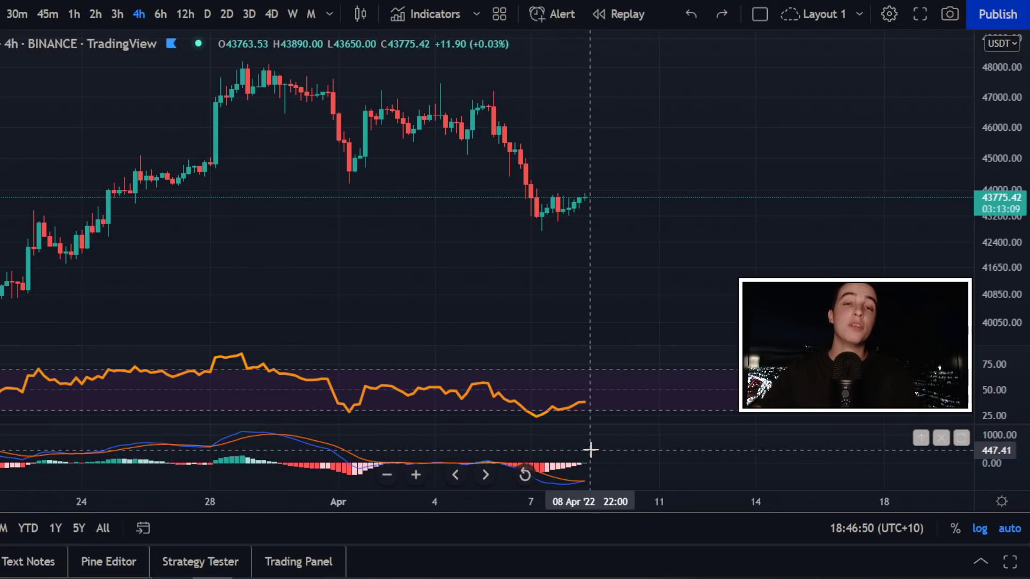
{"action": "mouse_move", "coordinate": [591, 457]}
{"action": "left_mouse_down"}
{"action": "mouse_move", "coordinate": [561, 480]}
{"action": "mouse_move", "coordinate": [594, 453]}
{"action": "left_mouse_up"}
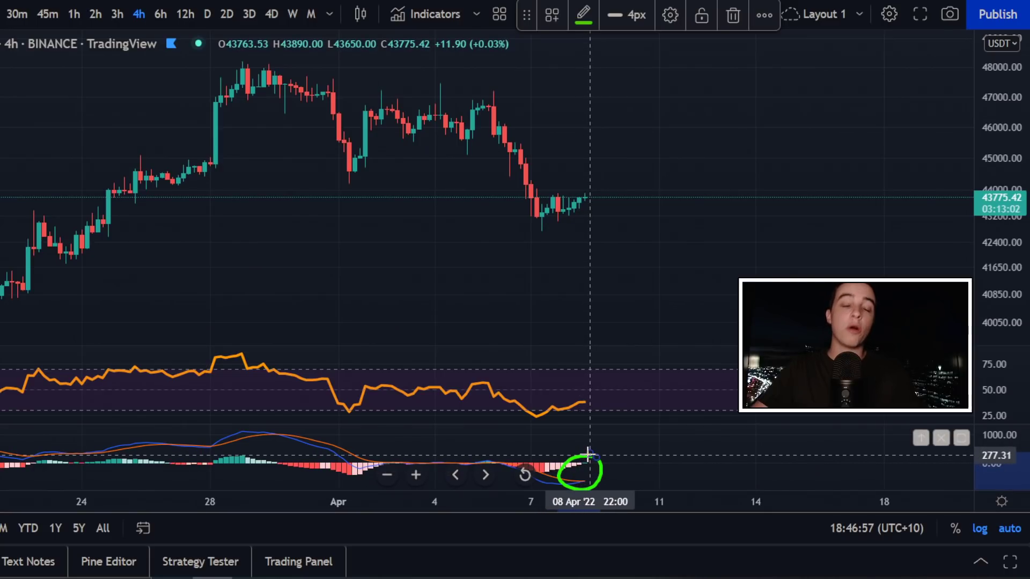
{"action": "key", "text": "ctrl+z"}
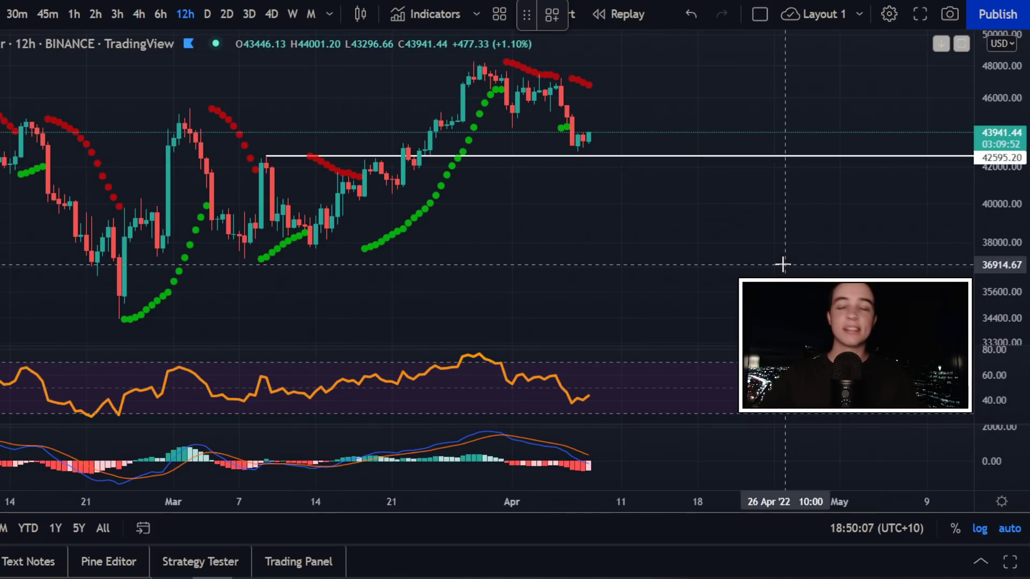
Circle the latest 12h candles and trace the price decline from the late March high, removing the strokes.
{"action": "mouse_move", "coordinate": [606, 132]}
{"action": "left_mouse_down"}
{"action": "mouse_move", "coordinate": [596, 130]}
{"action": "mouse_move", "coordinate": [583, 161]}
{"action": "mouse_move", "coordinate": [584, 126]}
{"action": "left_mouse_up"}
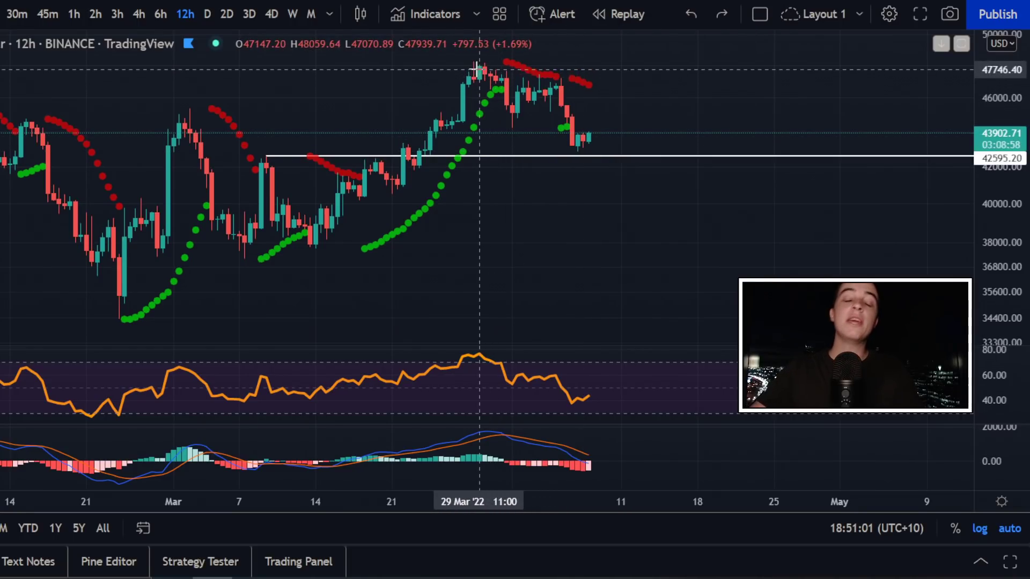
{"action": "left_click_drag", "start_coordinate": [479, 68], "coordinate": [615, 143]}
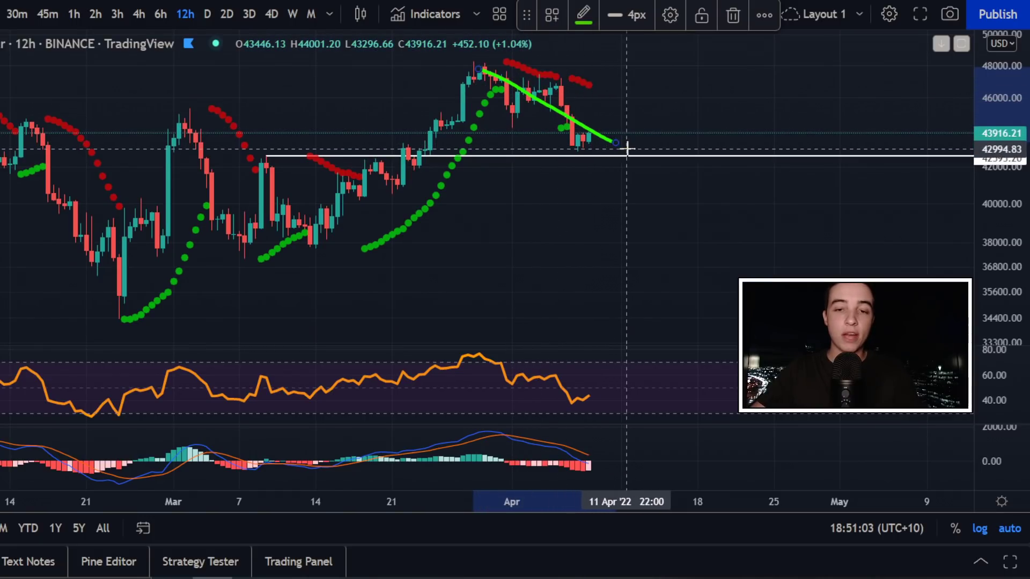
{"action": "key", "text": "Delete"}
{"action": "left_click_drag", "start_coordinate": [482, 78], "coordinate": [603, 138]}
{"action": "key", "text": "ctrl+z"}
Circle the latest red dots above price, trace the RSI and MACD declines since late March, and undo each mark.
{"action": "mouse_move", "coordinate": [598, 74]}
{"action": "left_mouse_down"}
{"action": "mouse_move", "coordinate": [563, 78]}
{"action": "mouse_move", "coordinate": [611, 92]}
{"action": "mouse_move", "coordinate": [598, 74]}
{"action": "left_mouse_up"}
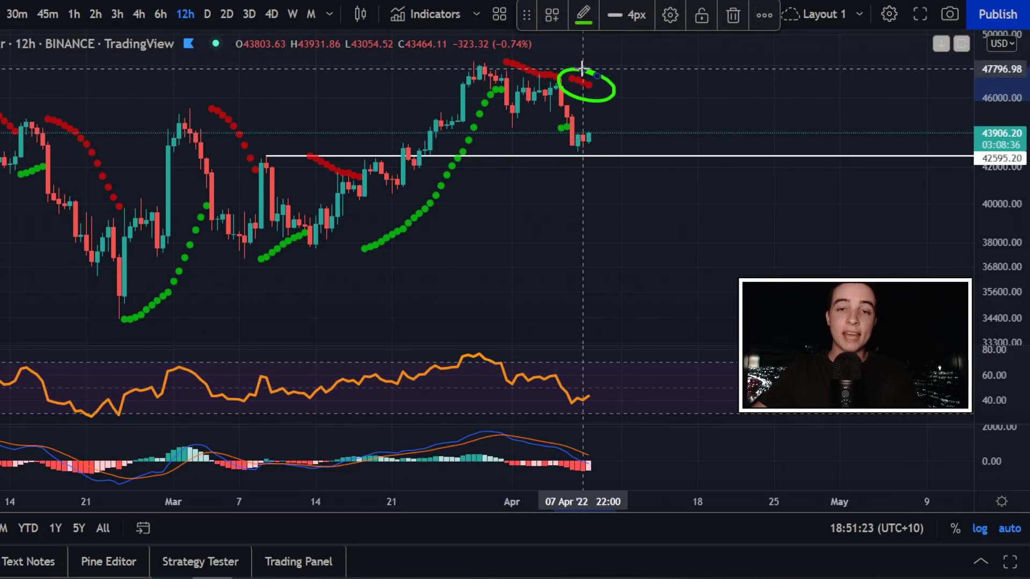
{"action": "key", "text": "ctrl+z"}
{"action": "left_click_drag", "start_coordinate": [472, 357], "coordinate": [600, 418]}
{"action": "key", "text": "ctrl+z"}
{"action": "left_click_drag", "start_coordinate": [484, 430], "coordinate": [590, 460]}
{"action": "key", "text": "ctrl+z"}
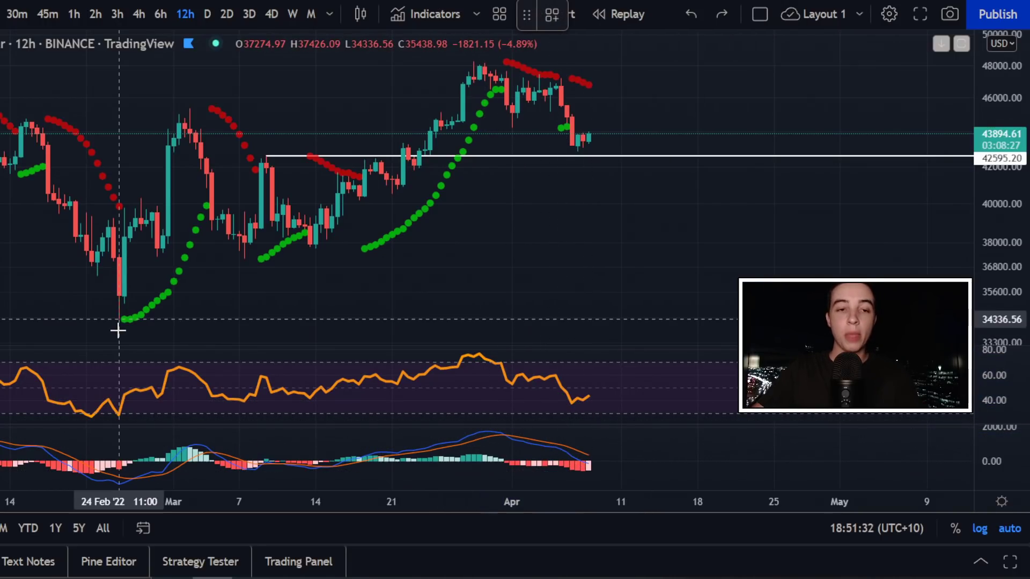
Draw a Fibonacci retracement from the 24 February low at 34336.56 to the late March high at 48240.33, briefly circling the 0.382 level.
{"action": "mouse_move", "coordinate": [118, 328]}
{"action": "left_mouse_down"}
{"action": "mouse_move", "coordinate": [120, 250]}
{"action": "mouse_move", "coordinate": [120, 319]}
{"action": "mouse_move", "coordinate": [472, 75]}
{"action": "mouse_move", "coordinate": [476, 60]}
{"action": "left_mouse_up"}
{"action": "mouse_move", "coordinate": [590, 145]}
{"action": "left_mouse_down"}
{"action": "mouse_move", "coordinate": [556, 156]}
{"action": "mouse_move", "coordinate": [606, 160]}
{"action": "mouse_move", "coordinate": [572, 143]}
{"action": "left_mouse_up"}
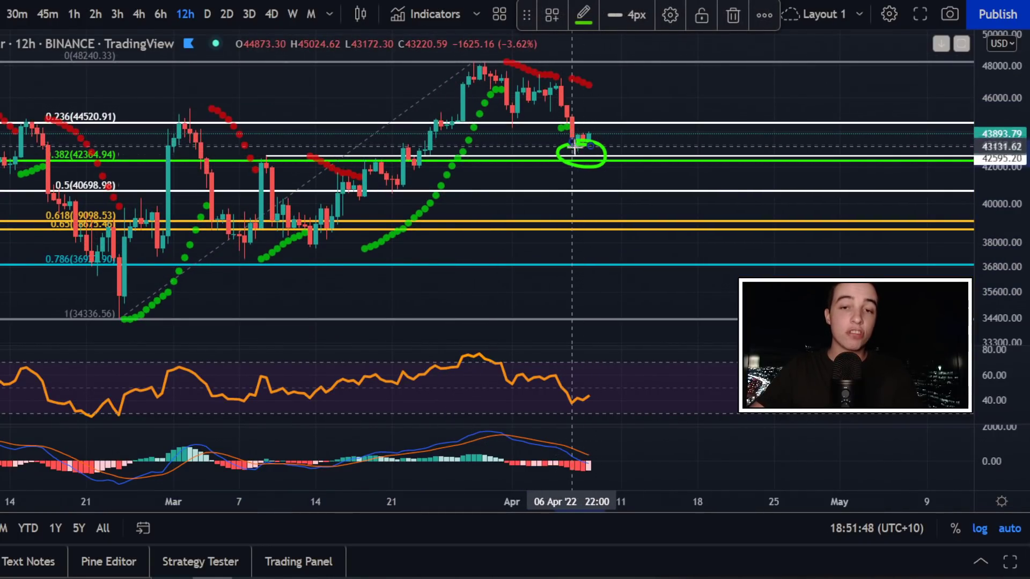
{"action": "key", "text": "ctrl+z"}
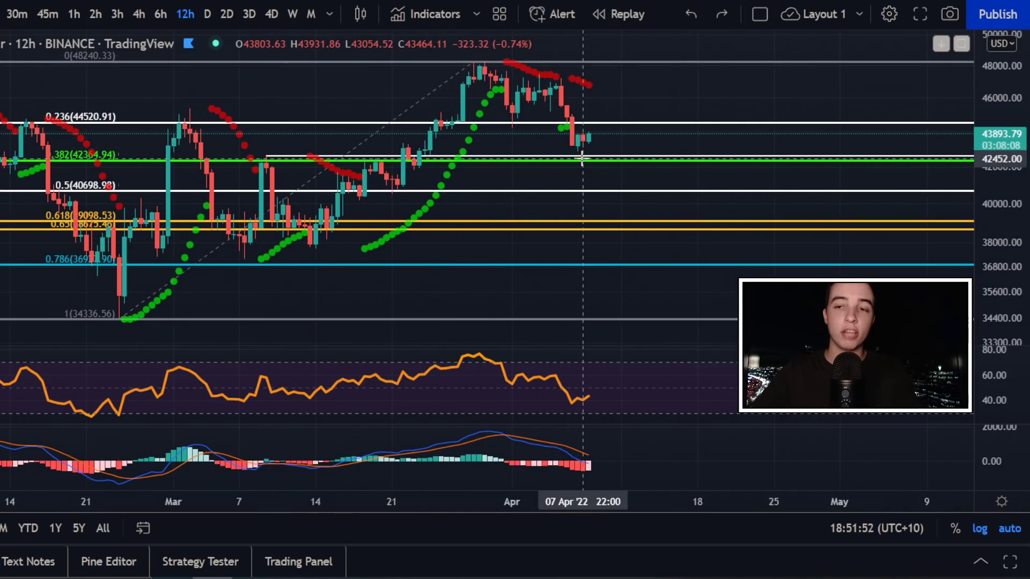
{"action": "key", "text": "ctrl+y"}
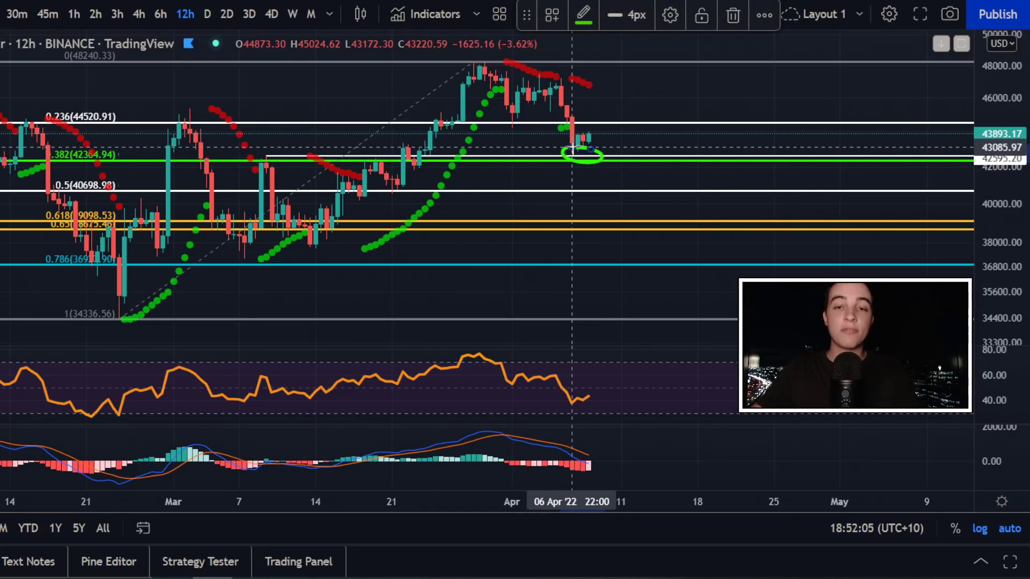
{"action": "key", "text": "ctrl+z"}
Trace a possible price drop toward the 0.5 level, briefly circle the 0.618 area, and circle the latest lows above 0.382.
{"action": "left_click_drag", "start_coordinate": [577, 148], "coordinate": [607, 186]}
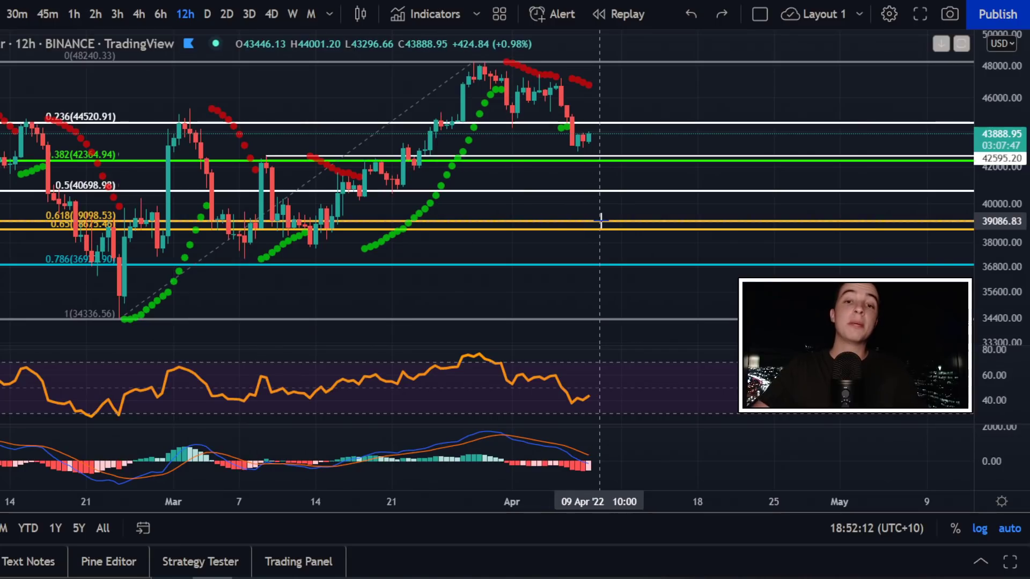
{"action": "mouse_move", "coordinate": [594, 220]}
{"action": "left_mouse_down"}
{"action": "mouse_move", "coordinate": [567, 218]}
{"action": "mouse_move", "coordinate": [603, 230]}
{"action": "mouse_move", "coordinate": [592, 217]}
{"action": "left_mouse_up"}
{"action": "key", "text": "ctrl+z"}
{"action": "mouse_move", "coordinate": [589, 150]}
{"action": "left_mouse_down"}
{"action": "mouse_move", "coordinate": [604, 154]}
{"action": "mouse_move", "coordinate": [572, 162]}
{"action": "mouse_move", "coordinate": [581, 146]}
{"action": "left_mouse_up"}
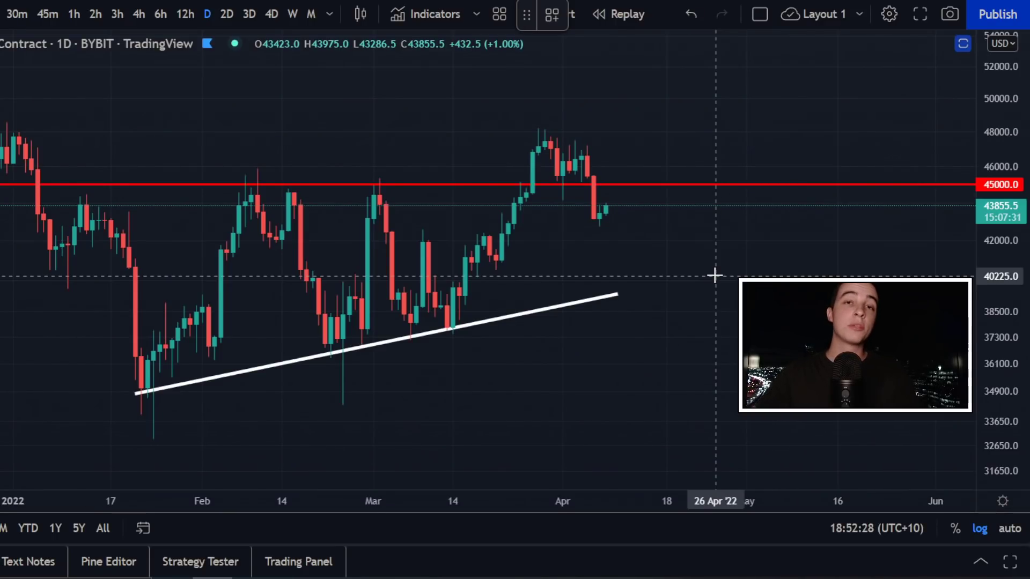
On the daily chart, circle the break of the 45000 line, highlight the late March highs and circle the whole range, clearing each mark.
{"action": "mouse_move", "coordinate": [617, 176]}
{"action": "left_mouse_down"}
{"action": "mouse_move", "coordinate": [605, 178]}
{"action": "mouse_move", "coordinate": [622, 193]}
{"action": "mouse_move", "coordinate": [621, 177]}
{"action": "left_mouse_up"}
{"action": "key", "text": "ctrl+z"}
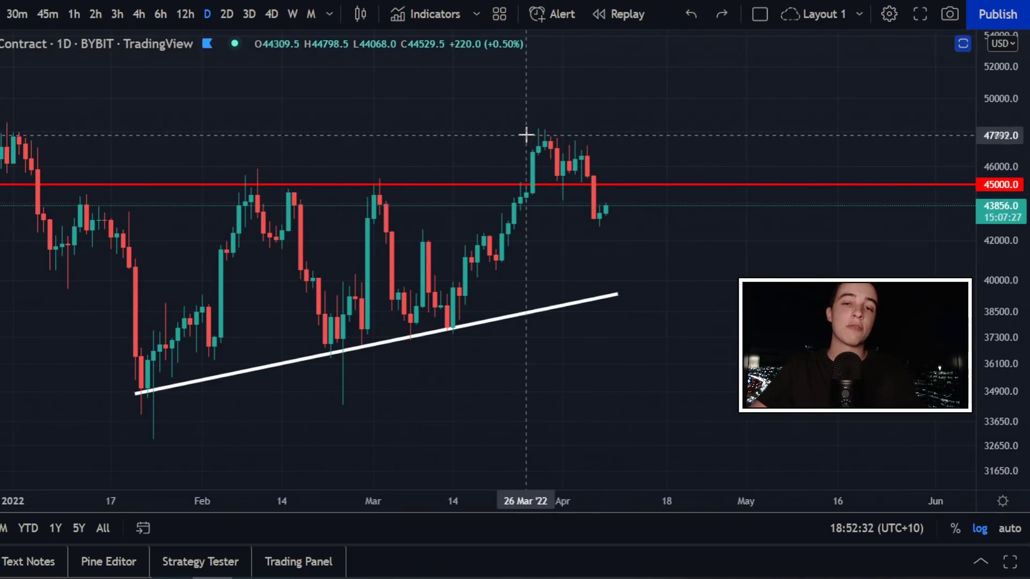
{"action": "left_click_drag", "start_coordinate": [507, 133], "coordinate": [632, 137]}
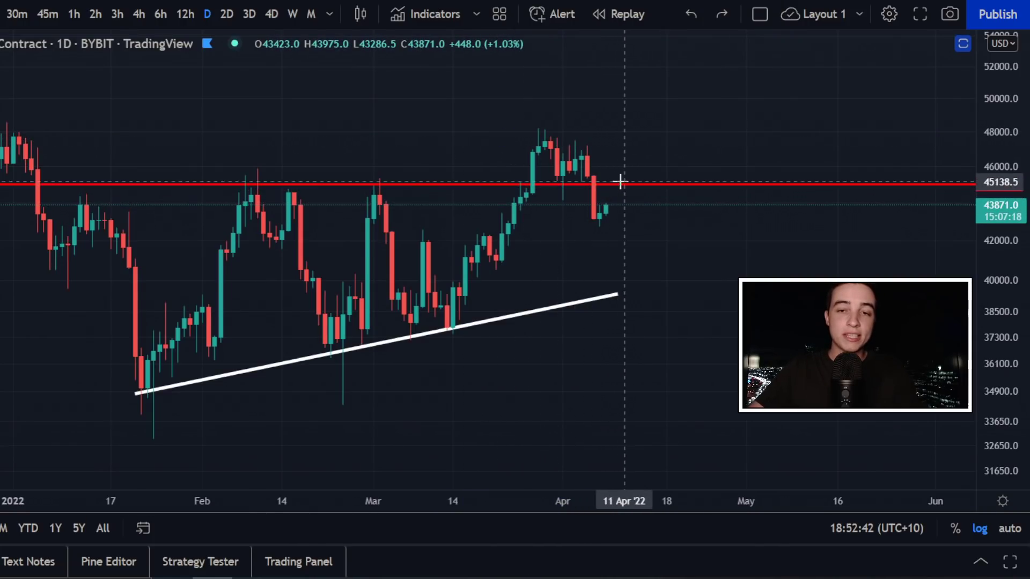
{"action": "mouse_move", "coordinate": [620, 181]}
{"action": "left_mouse_down"}
{"action": "mouse_move", "coordinate": [587, 183]}
{"action": "mouse_move", "coordinate": [618, 178]}
{"action": "mouse_move", "coordinate": [616, 153]}
{"action": "left_mouse_up"}
{"action": "key", "text": "ctrl+z"}
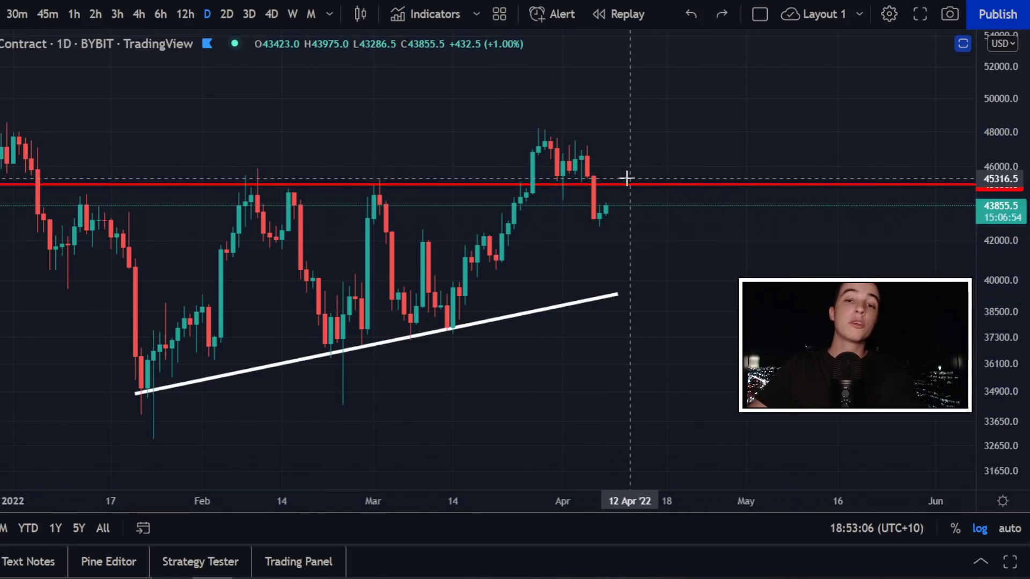
{"action": "mouse_move", "coordinate": [620, 171]}
{"action": "left_mouse_down"}
{"action": "mouse_move", "coordinate": [587, 169]}
{"action": "mouse_move", "coordinate": [601, 197]}
{"action": "mouse_move", "coordinate": [620, 173]}
{"action": "left_mouse_up"}
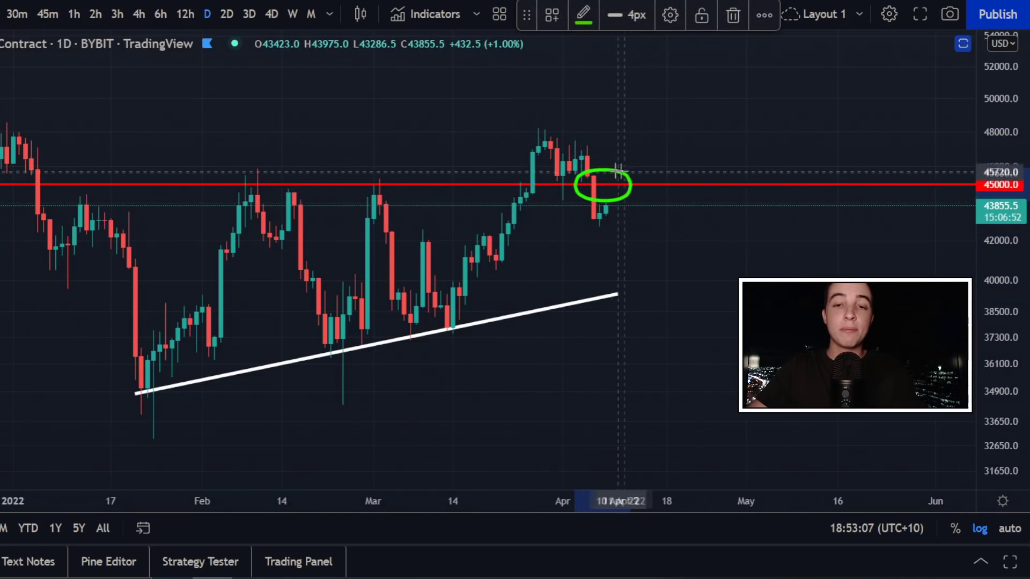
{"action": "key", "text": "ctrl+z"}
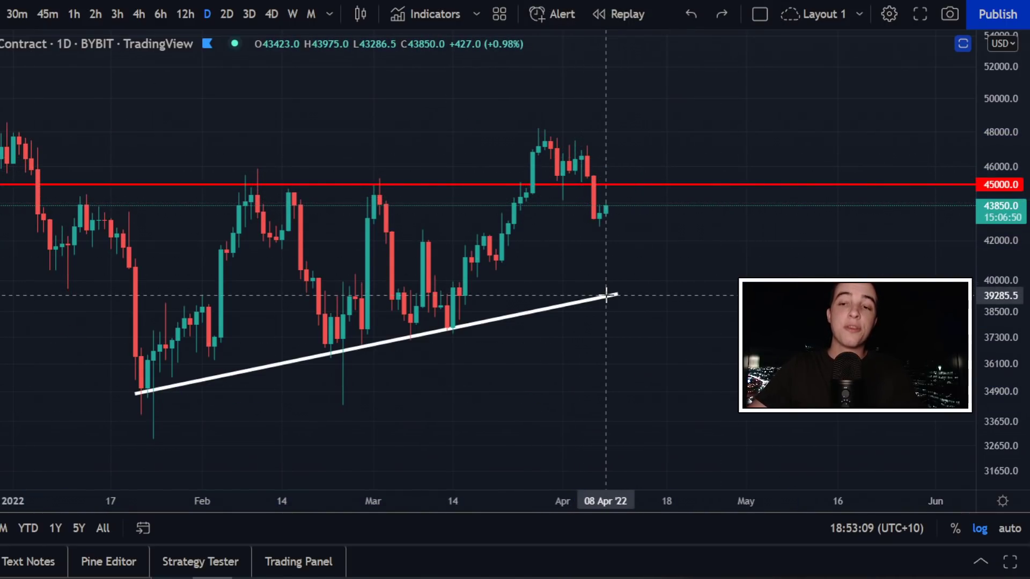
Sketch brush strokes along the 45000 resistance line across the January to March range and undo them.
{"action": "mouse_move", "coordinate": [101, 189]}
{"action": "left_mouse_down"}
{"action": "mouse_move", "coordinate": [146, 300]}
{"action": "mouse_move", "coordinate": [269, 180]}
{"action": "mouse_move", "coordinate": [374, 275]}
{"action": "mouse_move", "coordinate": [481, 287]}
{"action": "mouse_move", "coordinate": [600, 216]}
{"action": "mouse_move", "coordinate": [627, 214]}
{"action": "mouse_move", "coordinate": [519, 183]}
{"action": "mouse_move", "coordinate": [131, 188]}
{"action": "mouse_move", "coordinate": [301, 355]}
{"action": "mouse_move", "coordinate": [553, 205]}
{"action": "left_mouse_up"}
{"action": "key", "text": "ctrl+z"}
{"action": "key", "text": "ctrl+z"}
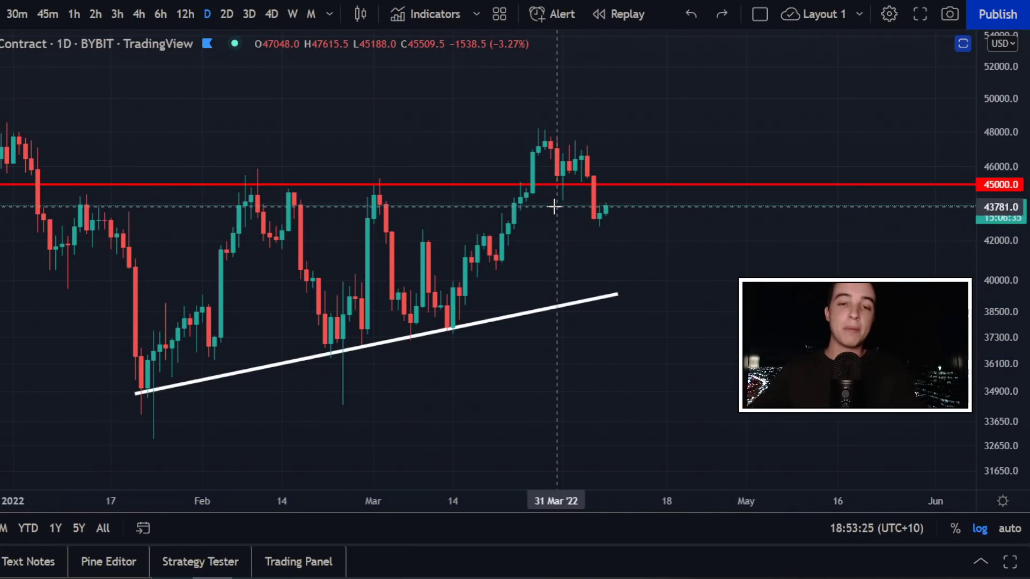
{"action": "mouse_move", "coordinate": [552, 229]}
{"action": "left_mouse_down"}
{"action": "mouse_move", "coordinate": [271, 181]}
{"action": "mouse_move", "coordinate": [145, 322]}
{"action": "mouse_move", "coordinate": [471, 191]}
{"action": "left_mouse_up"}
{"action": "key", "text": "ctrl+z"}
{"action": "mouse_move", "coordinate": [93, 208]}
{"action": "left_mouse_down"}
{"action": "mouse_move", "coordinate": [160, 381]}
{"action": "mouse_move", "coordinate": [260, 203]}
{"action": "mouse_move", "coordinate": [305, 271]}
{"action": "mouse_move", "coordinate": [406, 148]}
{"action": "left_mouse_up"}
{"action": "key", "text": "ctrl+z"}
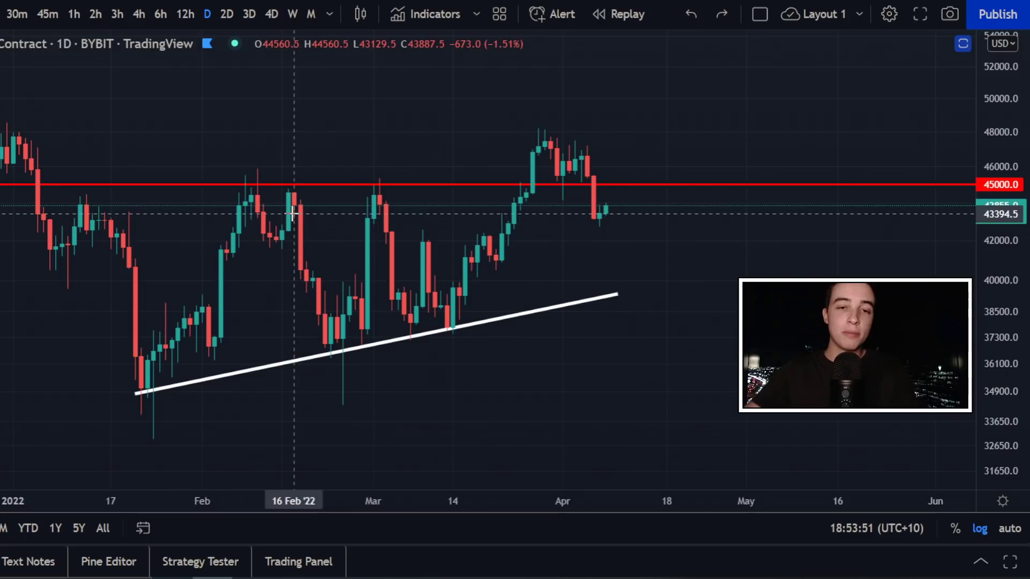
Trace the February and March declines from the 45000 line toward the white rising trendline, undoing each stroke.
{"action": "left_click_drag", "start_coordinate": [248, 196], "coordinate": [329, 323]}
{"action": "key", "text": "ctrl+z"}
{"action": "mouse_move", "coordinate": [375, 202]}
{"action": "left_mouse_down"}
{"action": "mouse_move", "coordinate": [425, 298]}
{"action": "mouse_move", "coordinate": [411, 318]}
{"action": "left_mouse_up"}
{"action": "key", "text": "ctrl+z"}
{"action": "key", "text": "ctrl+z"}
{"action": "left_click_drag", "start_coordinate": [260, 194], "coordinate": [340, 343]}
{"action": "key", "text": "ctrl+z"}
Circle the latest daily candles, highlight the trendline's end near 39200 and circle the mid-March lows, undoing each mark.
{"action": "mouse_move", "coordinate": [638, 177]}
{"action": "left_mouse_down"}
{"action": "mouse_move", "coordinate": [570, 232]}
{"action": "mouse_move", "coordinate": [609, 169]}
{"action": "left_mouse_up"}
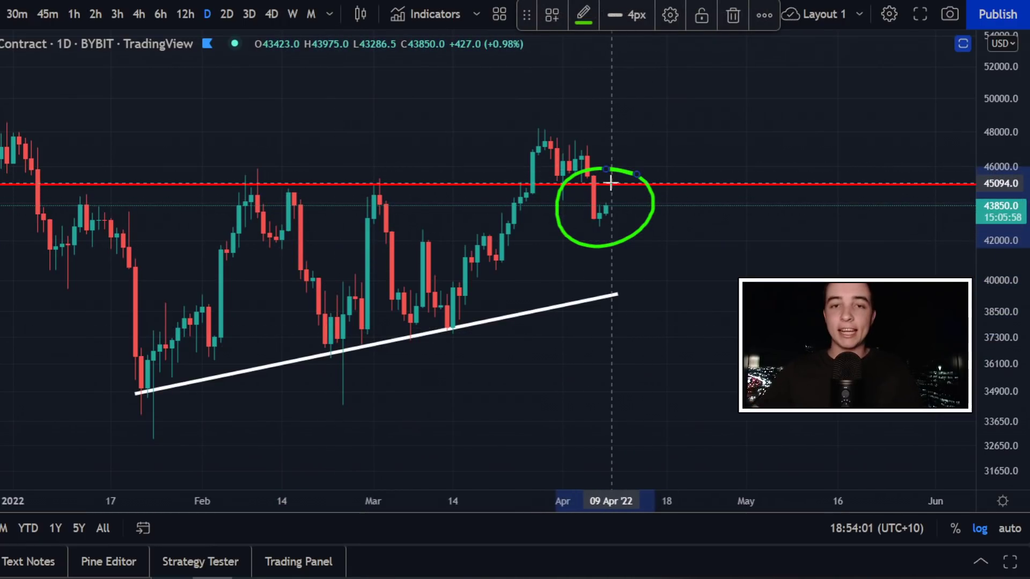
{"action": "key", "text": "ctrl+z"}
{"action": "left_click_drag", "start_coordinate": [579, 294], "coordinate": [588, 297]}
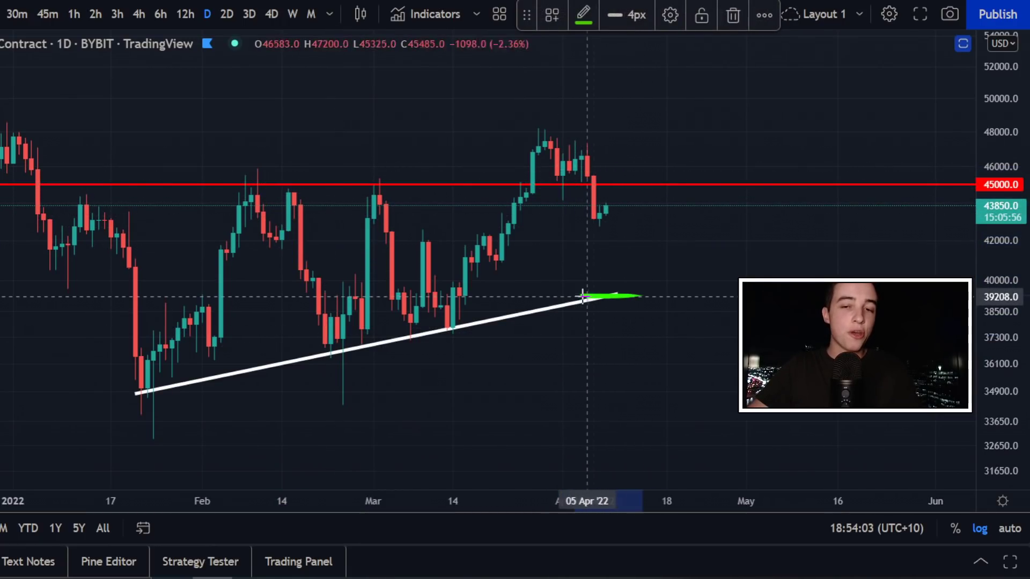
{"action": "key", "text": "ctrl+z"}
{"action": "mouse_move", "coordinate": [464, 306]}
{"action": "left_mouse_down"}
{"action": "mouse_move", "coordinate": [414, 306]}
{"action": "mouse_move", "coordinate": [467, 354]}
{"action": "mouse_move", "coordinate": [427, 309]}
{"action": "left_mouse_up"}
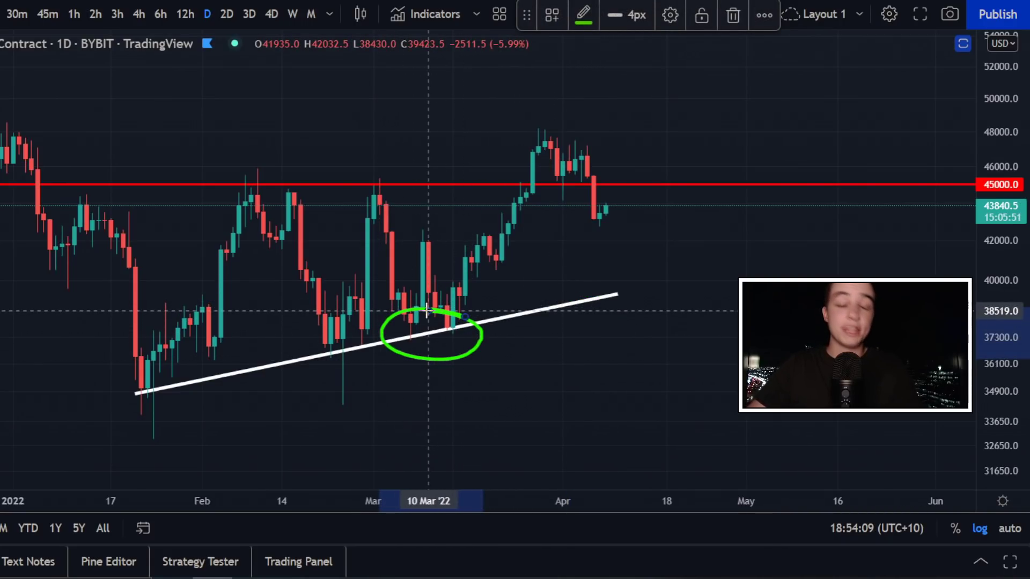
{"action": "key", "text": "ctrl+z"}
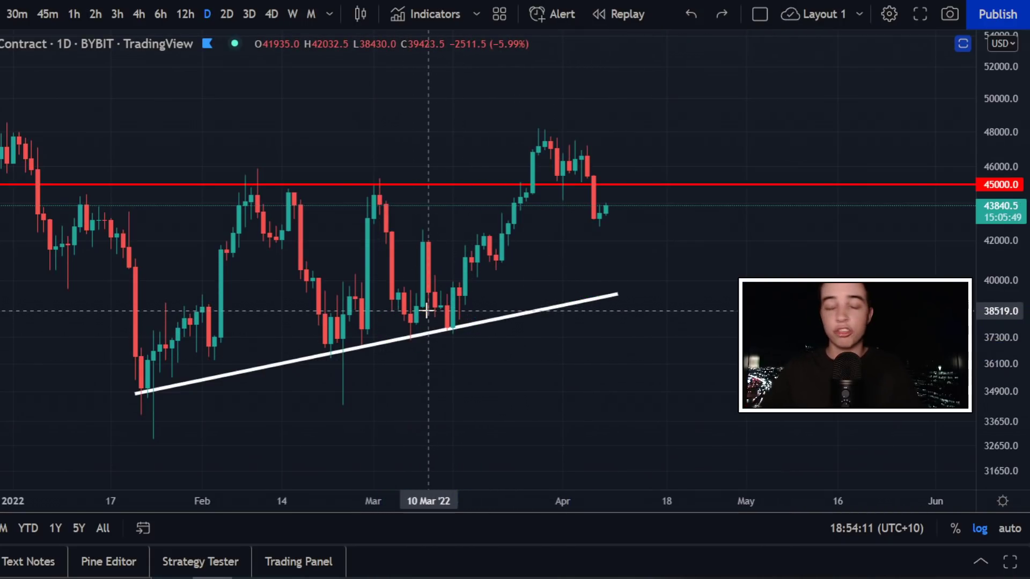
Trace possible upward moves through the 45000 line, undo them, and circle the area around 45000 at the latest candles.
{"action": "mouse_move", "coordinate": [641, 181]}
{"action": "left_mouse_down"}
{"action": "mouse_move", "coordinate": [154, 158]}
{"action": "mouse_move", "coordinate": [349, 396]}
{"action": "mouse_move", "coordinate": [638, 185]}
{"action": "left_mouse_up"}
{"action": "key", "text": "ctrl+z"}
{"action": "left_click_drag", "start_coordinate": [482, 299], "coordinate": [659, 73]}
{"action": "key", "text": "ctrl+z"}
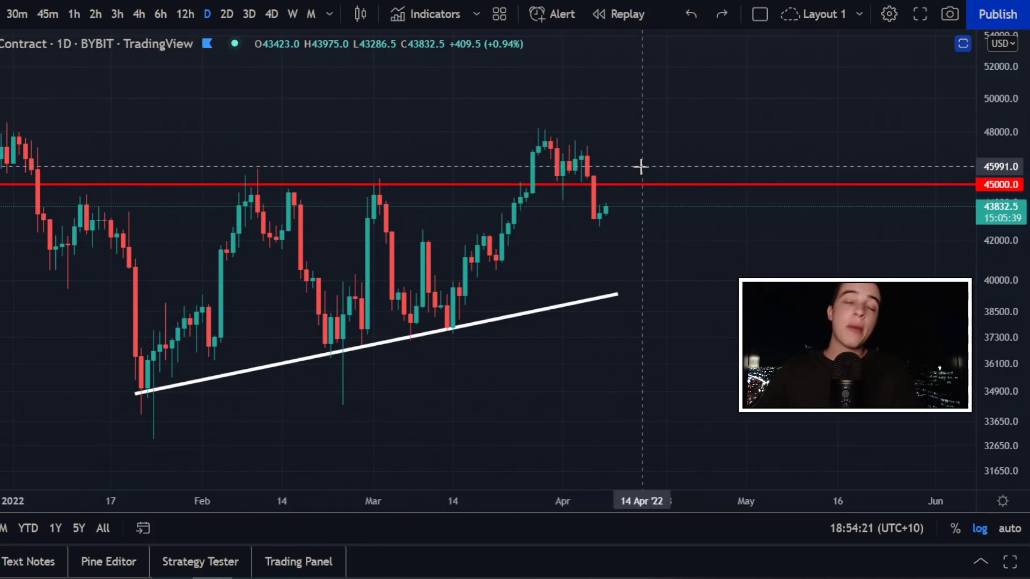
{"action": "mouse_move", "coordinate": [581, 202]}
{"action": "left_mouse_down"}
{"action": "mouse_move", "coordinate": [598, 206]}
{"action": "mouse_move", "coordinate": [663, 156]}
{"action": "mouse_move", "coordinate": [172, 322]}
{"action": "mouse_move", "coordinate": [594, 130]}
{"action": "left_mouse_up"}
{"action": "key", "text": "ctrl+z"}
{"action": "key", "text": "ctrl+z"}
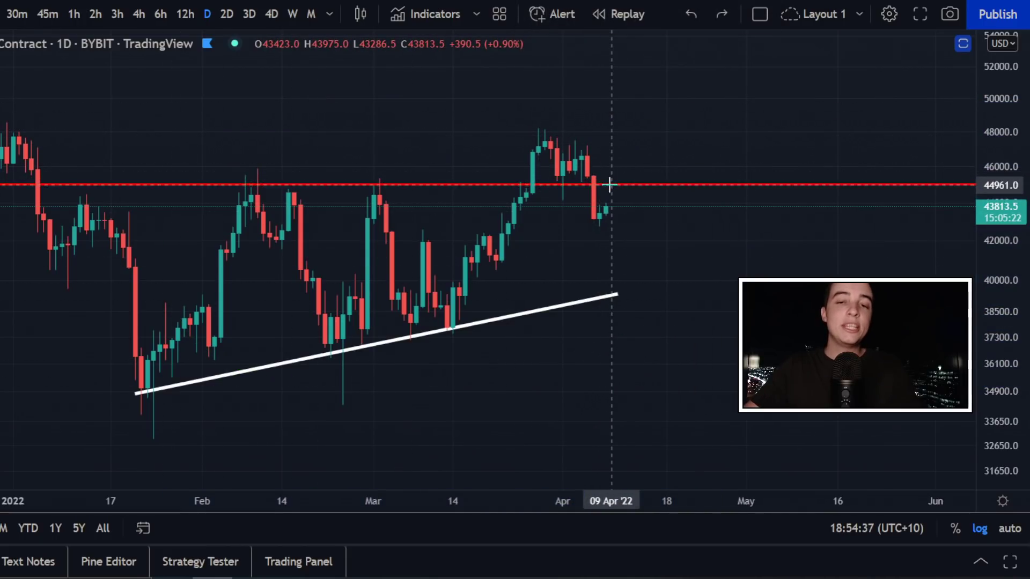
{"action": "mouse_move", "coordinate": [620, 170]}
{"action": "left_mouse_down"}
{"action": "mouse_move", "coordinate": [586, 193]}
{"action": "mouse_move", "coordinate": [597, 167]}
{"action": "left_mouse_up"}
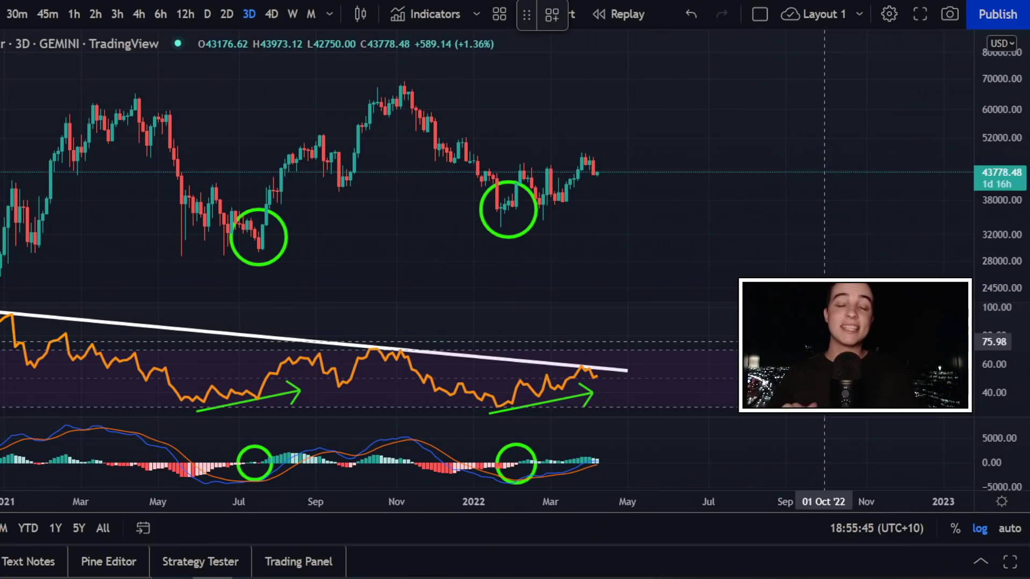
On the 3D chart, circle the RSI trendline touches of April 2022 and November 2021 and trace the price fall from November, clearing the marks.
{"action": "mouse_move", "coordinate": [603, 358]}
{"action": "left_mouse_down"}
{"action": "mouse_move", "coordinate": [570, 375]}
{"action": "mouse_move", "coordinate": [621, 369]}
{"action": "mouse_move", "coordinate": [599, 380]}
{"action": "mouse_move", "coordinate": [32, 301]}
{"action": "mouse_move", "coordinate": [643, 361]}
{"action": "left_mouse_up"}
{"action": "key", "text": "ctrl+z"}
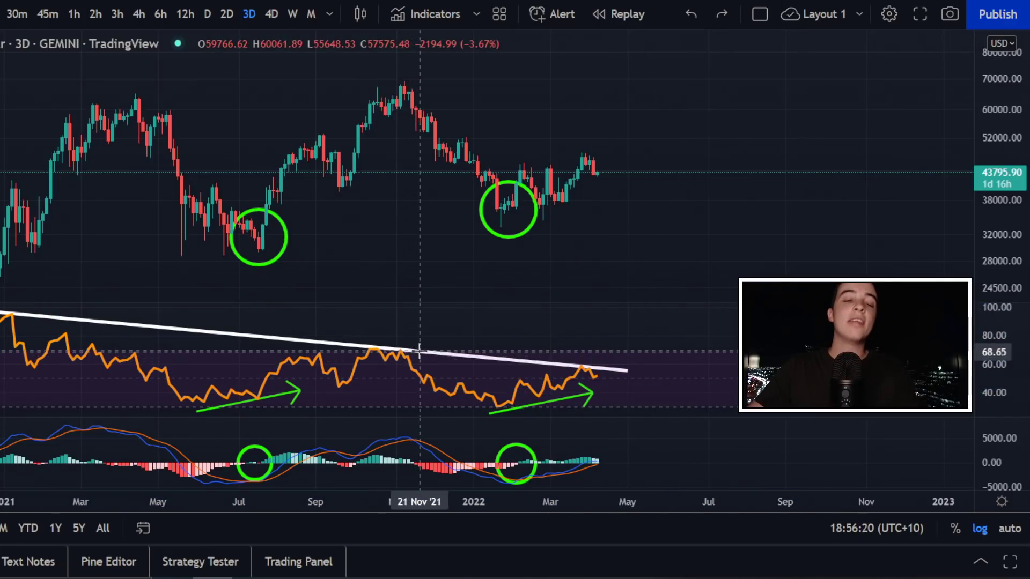
{"action": "mouse_move", "coordinate": [419, 351]}
{"action": "left_mouse_down"}
{"action": "mouse_move", "coordinate": [399, 338]}
{"action": "mouse_move", "coordinate": [376, 370]}
{"action": "mouse_move", "coordinate": [410, 342]}
{"action": "left_mouse_up"}
{"action": "key", "text": "ctrl+z"}
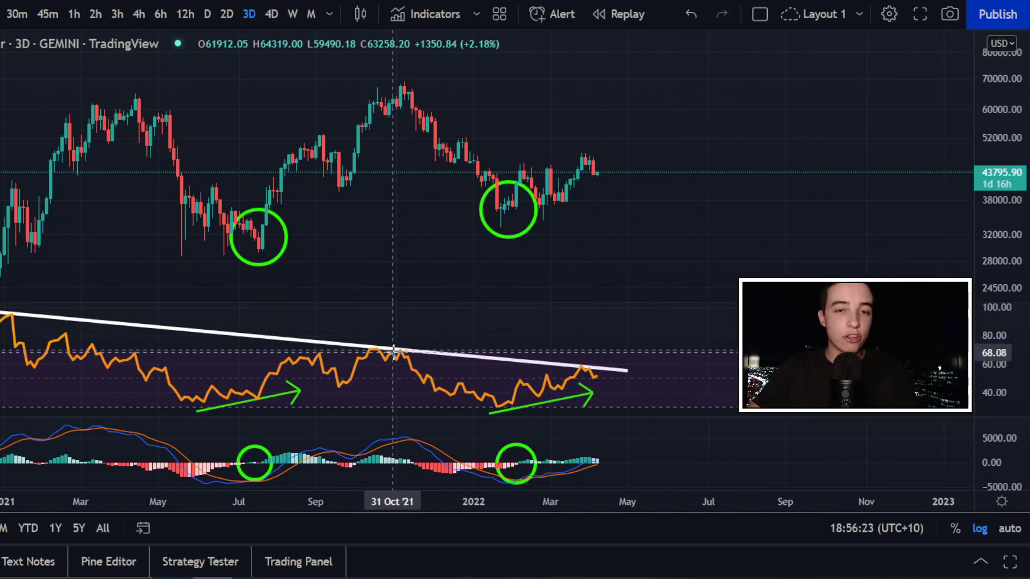
{"action": "left_click_drag", "start_coordinate": [412, 350], "coordinate": [392, 349]}
{"action": "key", "text": "ctrl+z"}
{"action": "left_click_drag", "start_coordinate": [400, 88], "coordinate": [507, 214]}
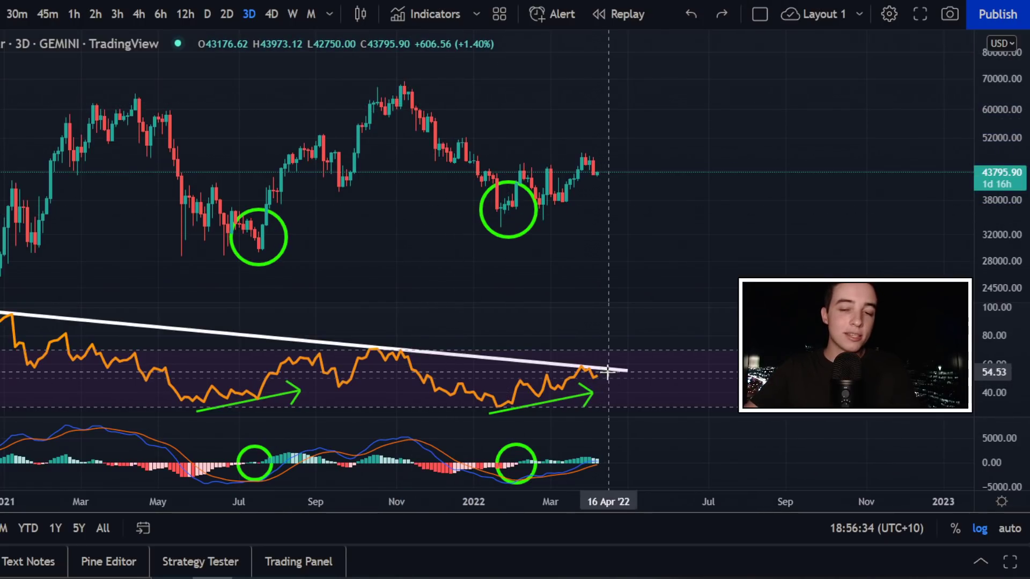
Circle the RSI rejections at the white descending trendline again, in late March 2022 and around November 2021, and remove the circles.
{"action": "mouse_move", "coordinate": [597, 363]}
{"action": "left_mouse_down"}
{"action": "mouse_move", "coordinate": [600, 394]}
{"action": "mouse_move", "coordinate": [588, 364]}
{"action": "left_mouse_up"}
{"action": "key", "text": "ctrl+z"}
{"action": "mouse_move", "coordinate": [411, 343]}
{"action": "left_mouse_down"}
{"action": "mouse_move", "coordinate": [361, 345]}
{"action": "mouse_move", "coordinate": [389, 338]}
{"action": "left_mouse_up"}
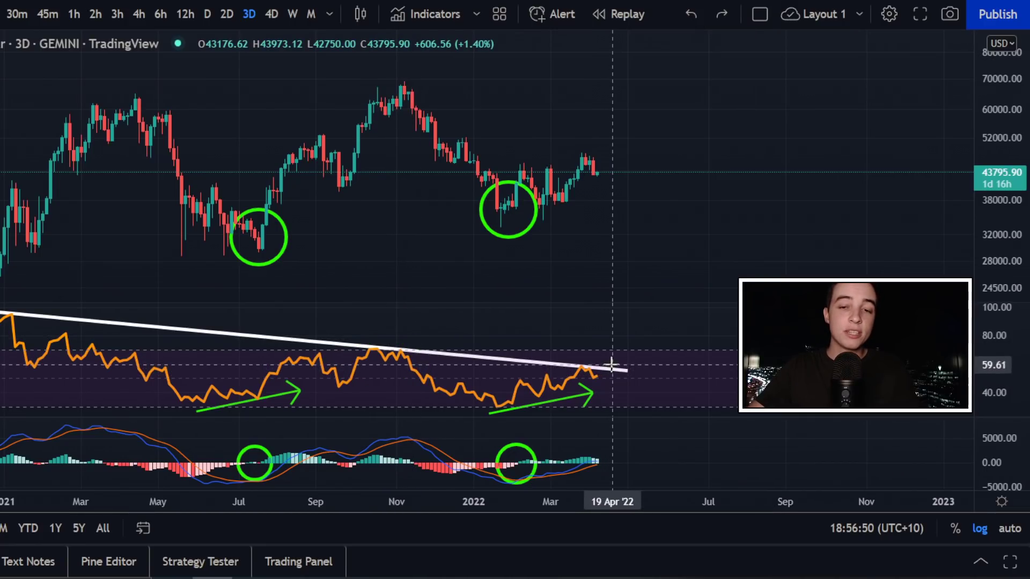
{"action": "left_click_drag", "start_coordinate": [612, 364], "coordinate": [562, 361]}
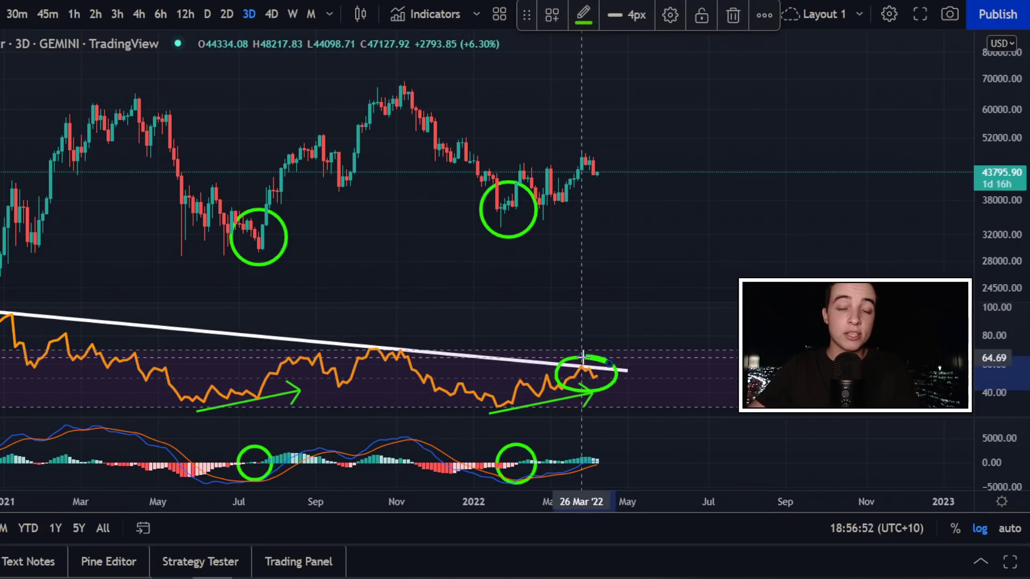
{"action": "key", "text": "ctrl+z"}
{"action": "mouse_move", "coordinate": [606, 344]}
{"action": "left_mouse_down"}
{"action": "mouse_move", "coordinate": [579, 348]}
{"action": "mouse_move", "coordinate": [590, 342]}
{"action": "left_mouse_up"}
{"action": "key", "text": "ctrl+z"}
Trace the RSI decline from the November 2021 trendline touch to the January 2022 low and undo the stroke.
{"action": "mouse_move", "coordinate": [408, 341]}
{"action": "left_mouse_down"}
{"action": "mouse_move", "coordinate": [365, 341]}
{"action": "mouse_move", "coordinate": [418, 344]}
{"action": "mouse_move", "coordinate": [385, 331]}
{"action": "mouse_move", "coordinate": [392, 354]}
{"action": "mouse_move", "coordinate": [491, 408]}
{"action": "left_mouse_up"}
{"action": "key", "text": "ctrl+z"}
{"action": "key", "text": "ctrl+z"}
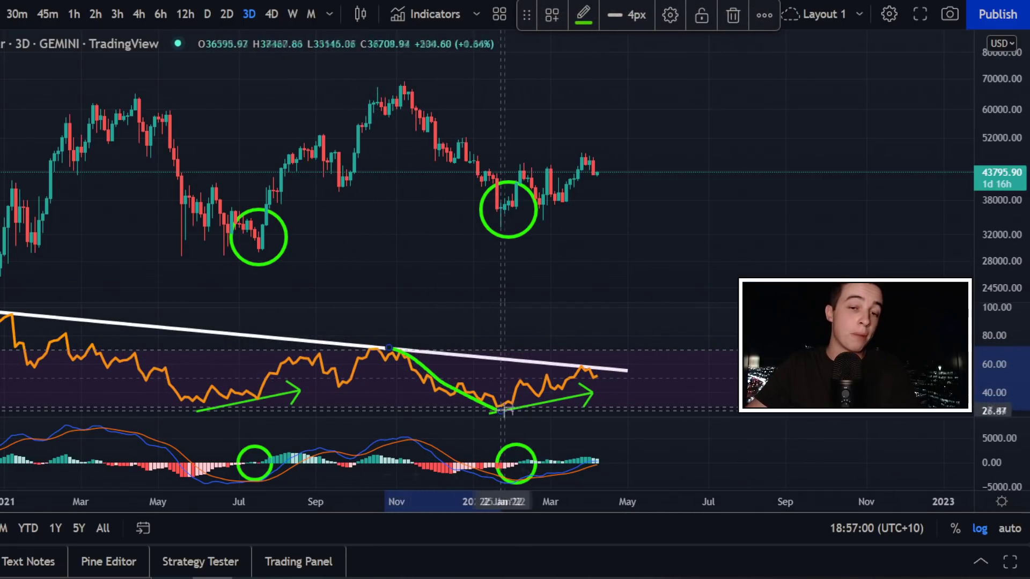
{"action": "key", "text": "ctrl+z"}
Circle the latest RSI reading, sketch a projected RSI drop to about 30 and a price drop to about 36000, undoing the marks.
{"action": "left_click_drag", "start_coordinate": [609, 368], "coordinate": [589, 367]}
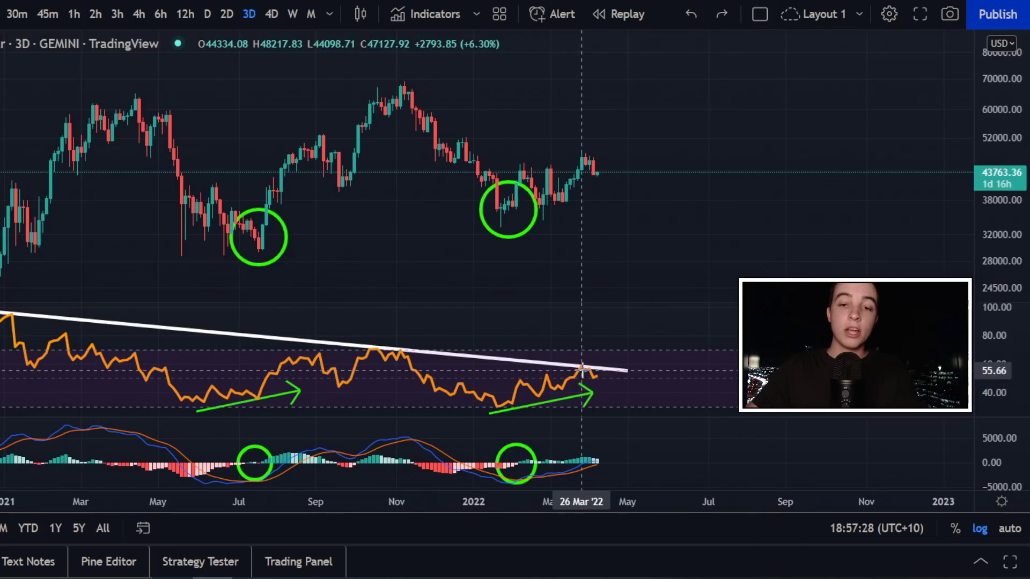
{"action": "left_click_drag", "start_coordinate": [581, 368], "coordinate": [597, 381]}
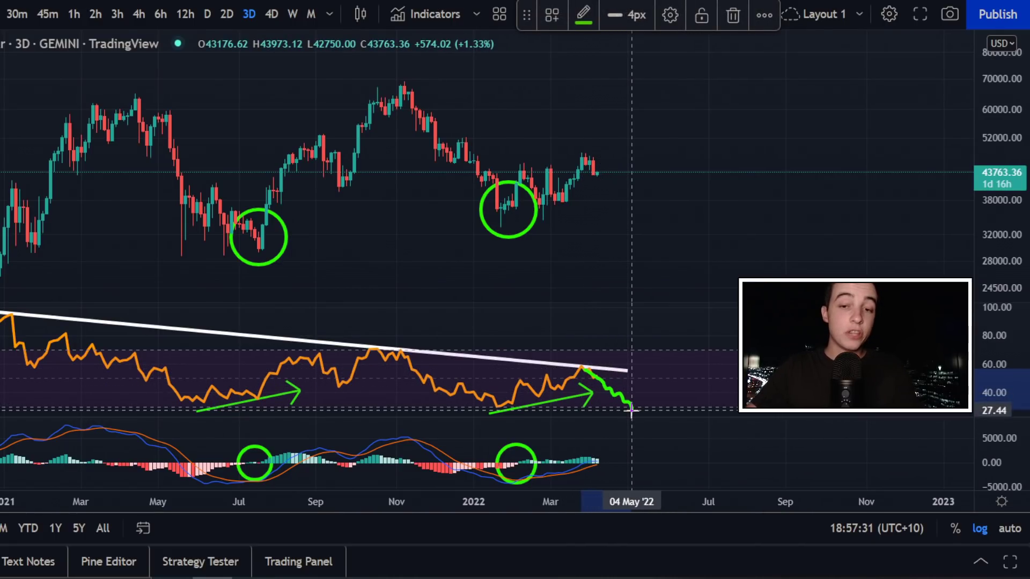
{"action": "key", "text": "ctrl+z"}
{"action": "left_click_drag", "start_coordinate": [588, 167], "coordinate": [618, 208]}
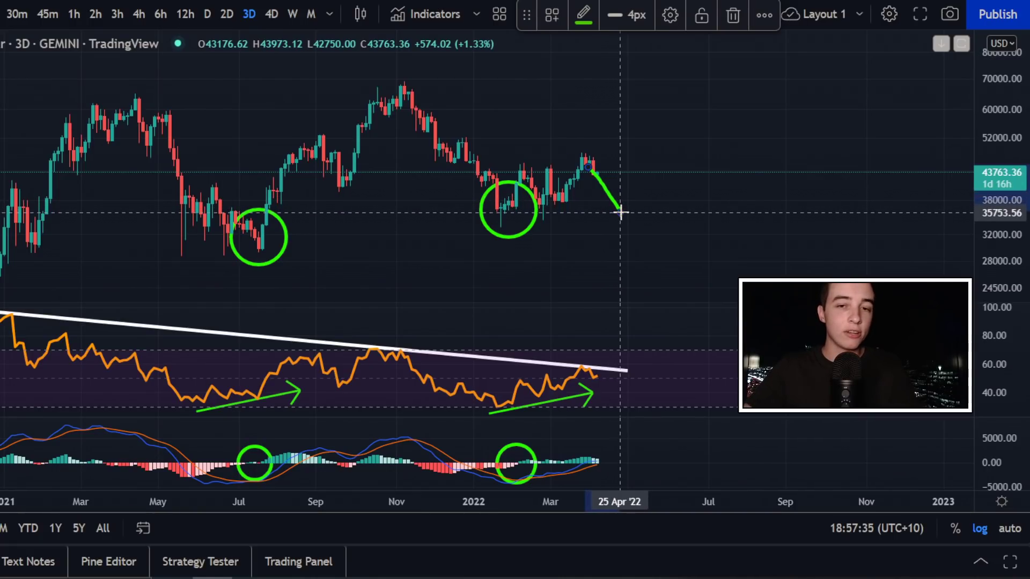
{"action": "key", "text": "ctrl+z"}
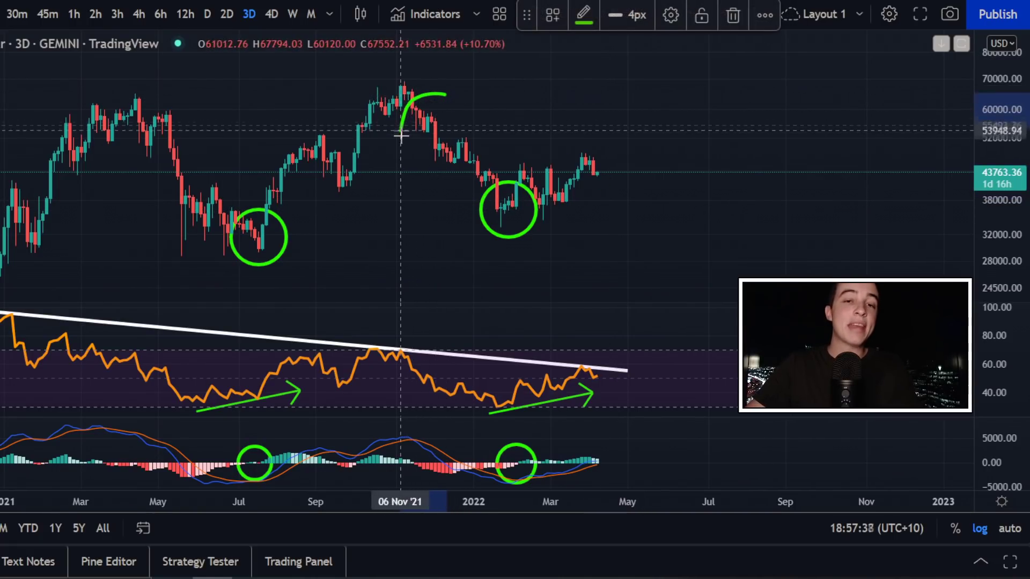
Mark the November 2021 price peak and circle the latest RSI touch of the white descending trendline with the brush.
{"action": "mouse_move", "coordinate": [401, 134]}
{"action": "left_mouse_down"}
{"action": "mouse_move", "coordinate": [485, 228]}
{"action": "mouse_move", "coordinate": [497, 137]}
{"action": "mouse_move", "coordinate": [422, 91]}
{"action": "left_mouse_up"}
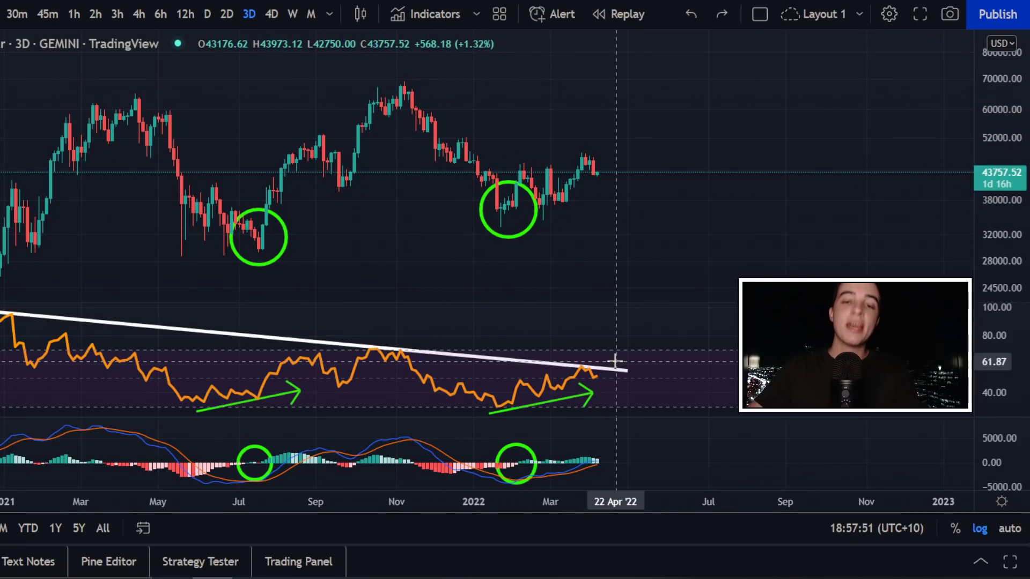
{"action": "mouse_move", "coordinate": [615, 359]}
{"action": "left_mouse_down"}
{"action": "mouse_move", "coordinate": [582, 365]}
{"action": "mouse_move", "coordinate": [595, 383]}
{"action": "mouse_move", "coordinate": [624, 371]}
{"action": "mouse_move", "coordinate": [604, 353]}
{"action": "left_mouse_up"}
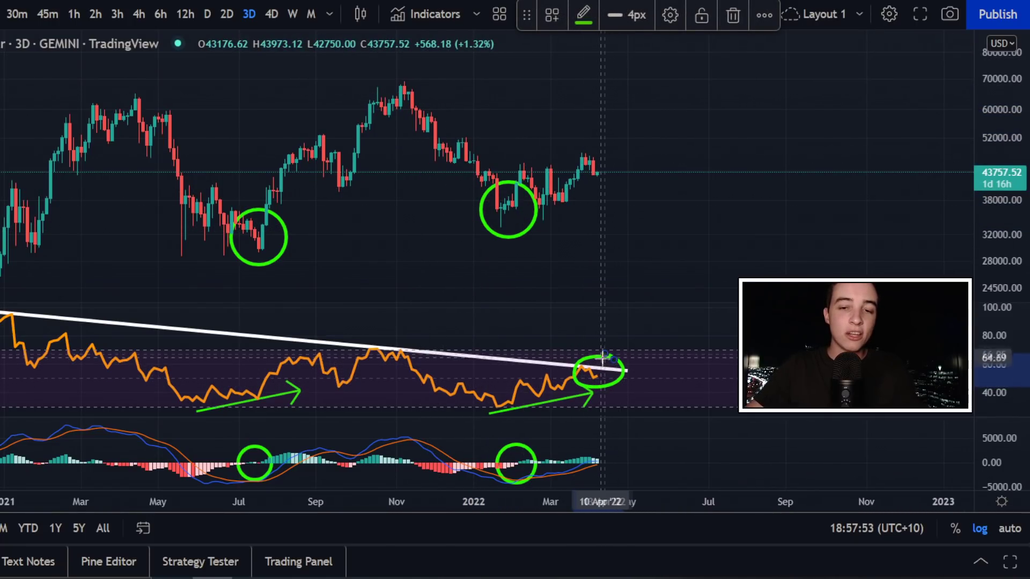
Remove the circle around the latest RSI touch, mark the white trendline touch again with the brush and undo the stroke.
{"action": "key", "text": "ctrl+z"}
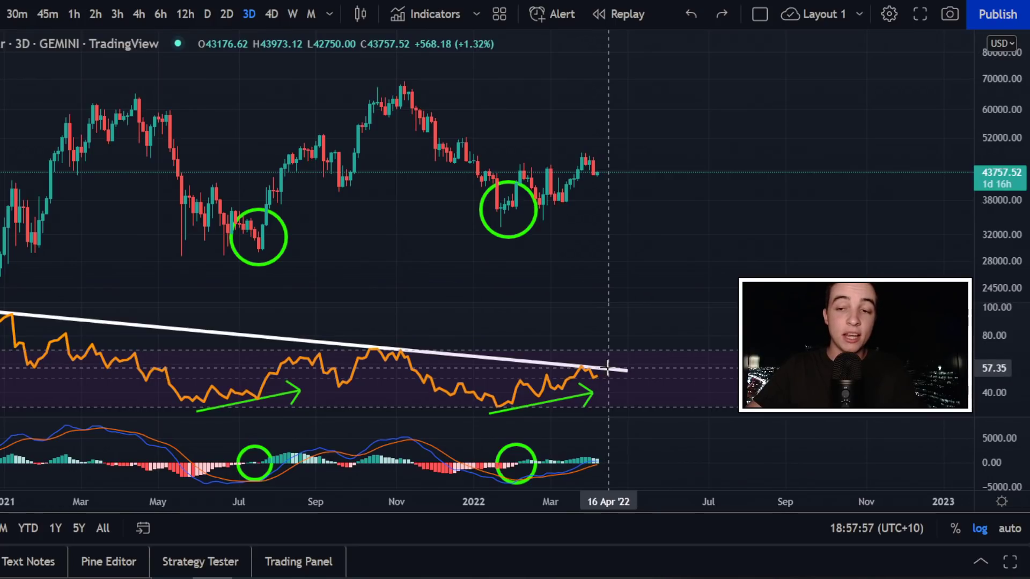
{"action": "left_click_drag", "start_coordinate": [588, 369], "coordinate": [636, 345]}
{"action": "key", "text": "ctrl+z"}
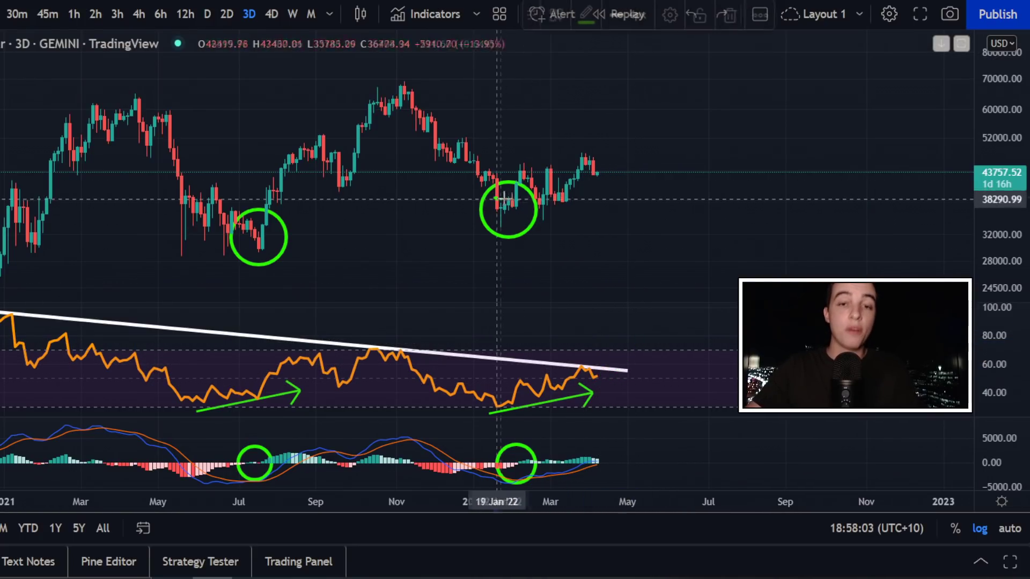
Sketch a price rise from the January 2022 low and outline the February to April 2022 MACD histogram, undoing the marks.
{"action": "left_click_drag", "start_coordinate": [494, 198], "coordinate": [651, 117]}
{"action": "mouse_move", "coordinate": [607, 454]}
{"action": "left_mouse_down"}
{"action": "mouse_move", "coordinate": [525, 441]}
{"action": "mouse_move", "coordinate": [531, 484]}
{"action": "mouse_move", "coordinate": [595, 444]}
{"action": "mouse_move", "coordinate": [565, 437]}
{"action": "left_mouse_up"}
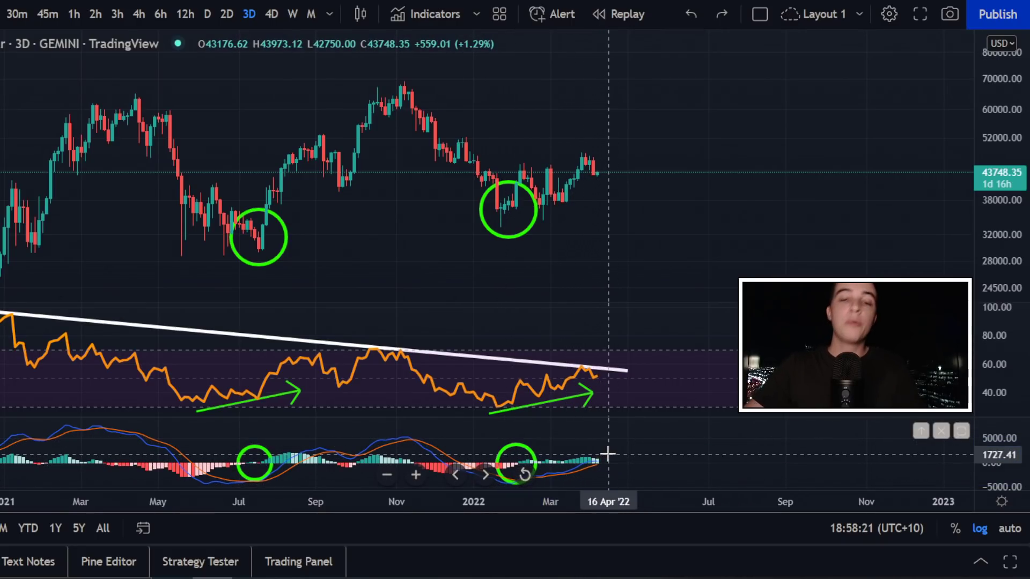
{"action": "mouse_move", "coordinate": [606, 453]}
{"action": "left_mouse_down"}
{"action": "mouse_move", "coordinate": [510, 454]}
{"action": "mouse_move", "coordinate": [586, 479]}
{"action": "mouse_move", "coordinate": [588, 446]}
{"action": "mouse_move", "coordinate": [565, 459]}
{"action": "mouse_move", "coordinate": [589, 457]}
{"action": "left_mouse_up"}
{"action": "key", "text": "ctrl+z"}
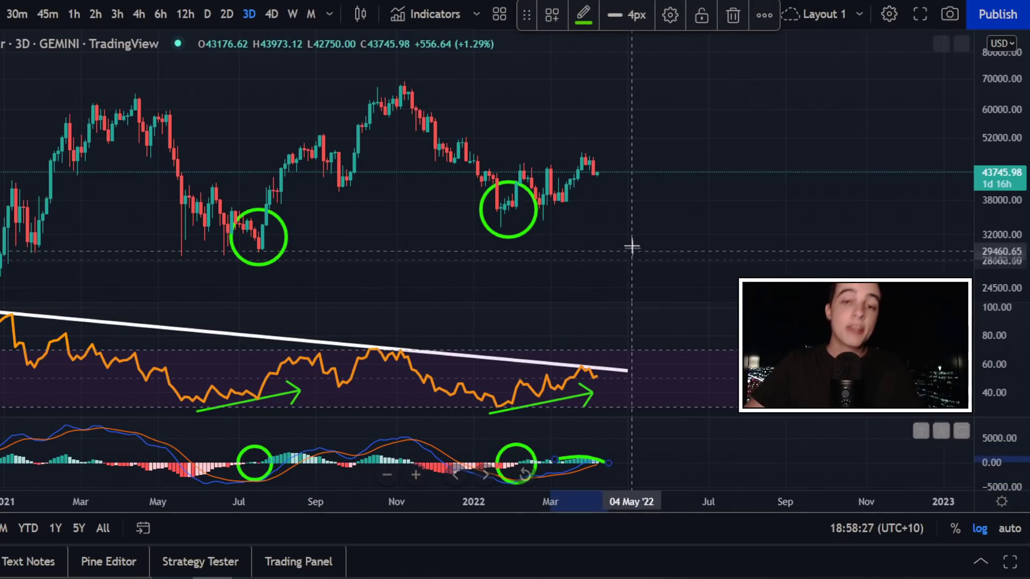
{"action": "key", "text": "ctrl+z"}
Mark the price level at about 45000 from March to May 2022 with the brush and add a stroke beside the latest RSI reading.
{"action": "mouse_move", "coordinate": [558, 166]}
{"action": "left_mouse_down"}
{"action": "mouse_move", "coordinate": [622, 167]}
{"action": "mouse_move", "coordinate": [576, 166]}
{"action": "left_mouse_up"}
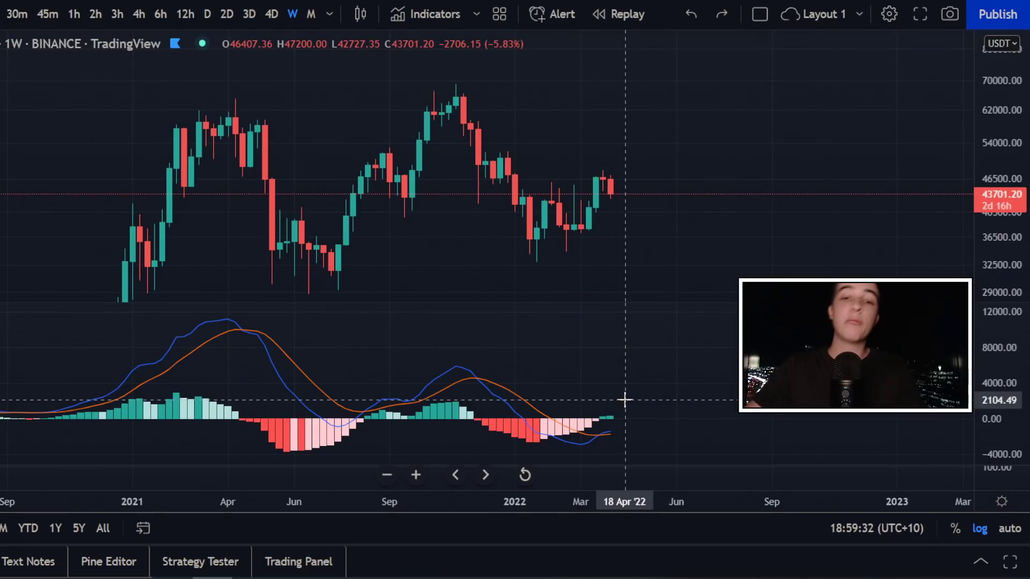
{"action": "mouse_move", "coordinate": [620, 402]}
{"action": "left_mouse_down"}
{"action": "mouse_move", "coordinate": [567, 408]}
{"action": "mouse_move", "coordinate": [587, 443]}
{"action": "mouse_move", "coordinate": [639, 421]}
{"action": "mouse_move", "coordinate": [619, 397]}
{"action": "left_mouse_up"}
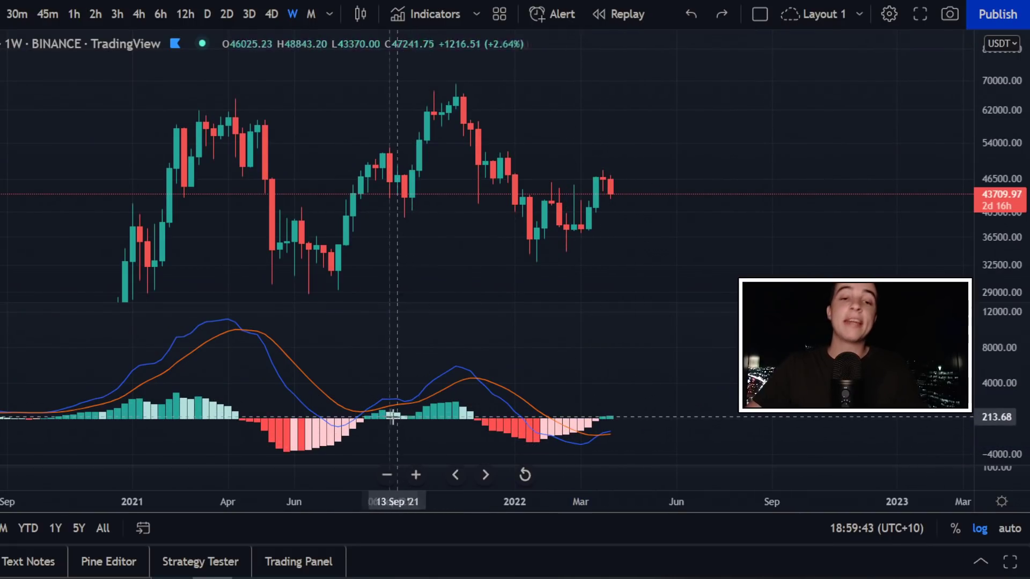
On the weekly chart, circle the August 2021 MACD crossover and trace the price rally to the November 2021 peak, undoing the marks.
{"action": "mouse_move", "coordinate": [391, 400]}
{"action": "left_mouse_down"}
{"action": "mouse_move", "coordinate": [346, 394]}
{"action": "mouse_move", "coordinate": [347, 435]}
{"action": "mouse_move", "coordinate": [390, 435]}
{"action": "mouse_move", "coordinate": [367, 382]}
{"action": "left_mouse_up"}
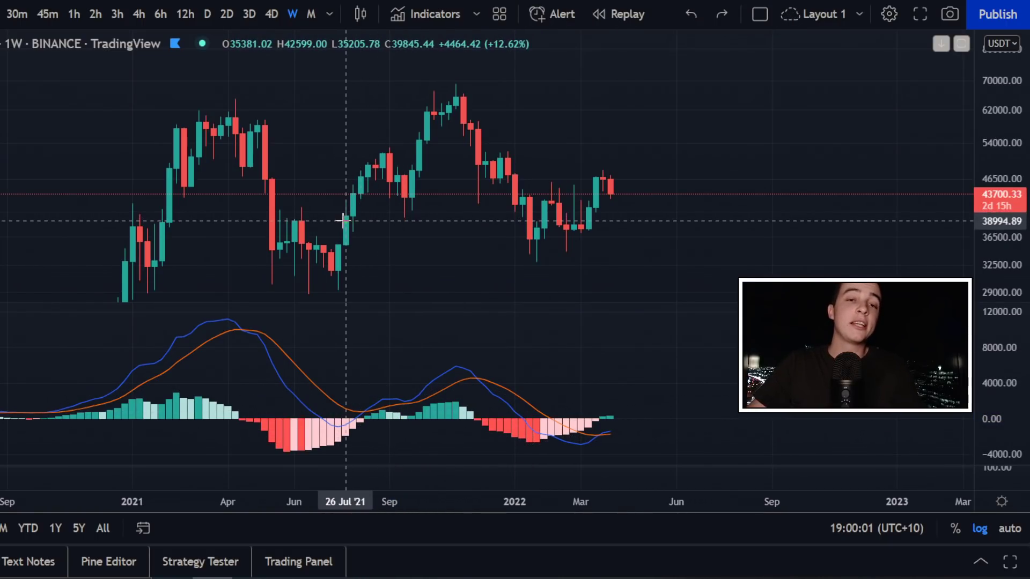
{"action": "mouse_move", "coordinate": [346, 219]}
{"action": "left_mouse_down"}
{"action": "mouse_move", "coordinate": [379, 150]}
{"action": "mouse_move", "coordinate": [407, 191]}
{"action": "mouse_move", "coordinate": [455, 87]}
{"action": "left_mouse_up"}
{"action": "key", "text": "ctrl+z"}
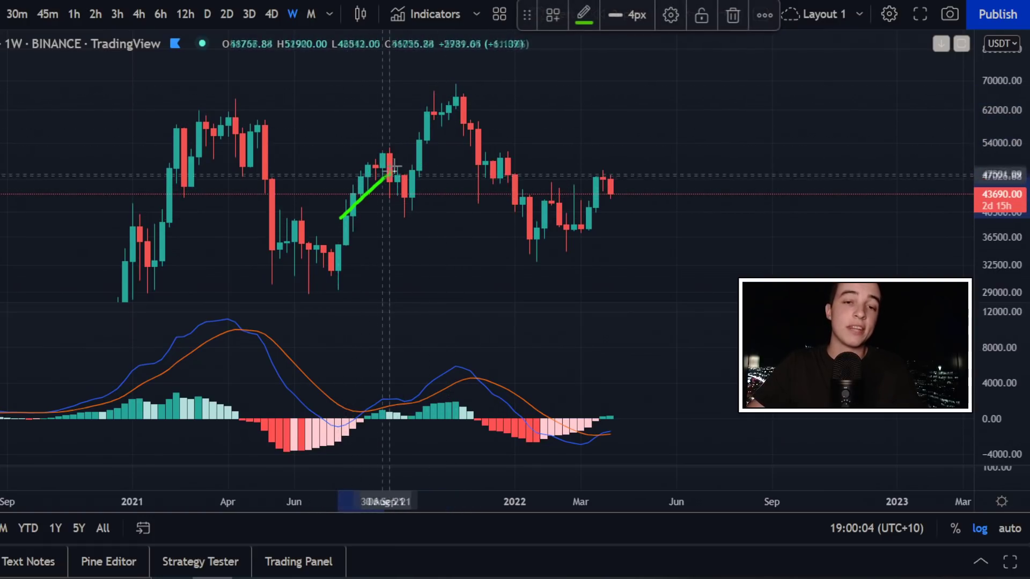